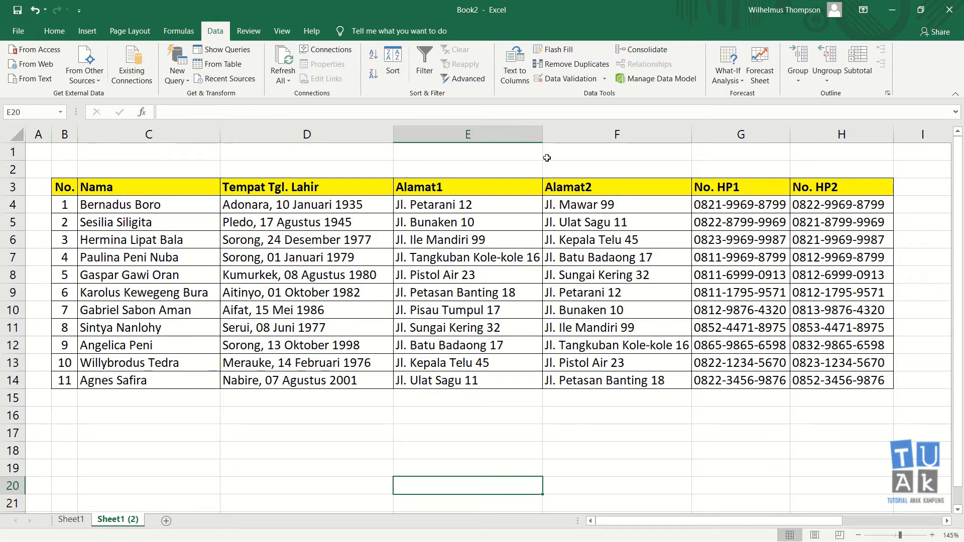
{"action": "left_click", "coordinate": [279, 134]}
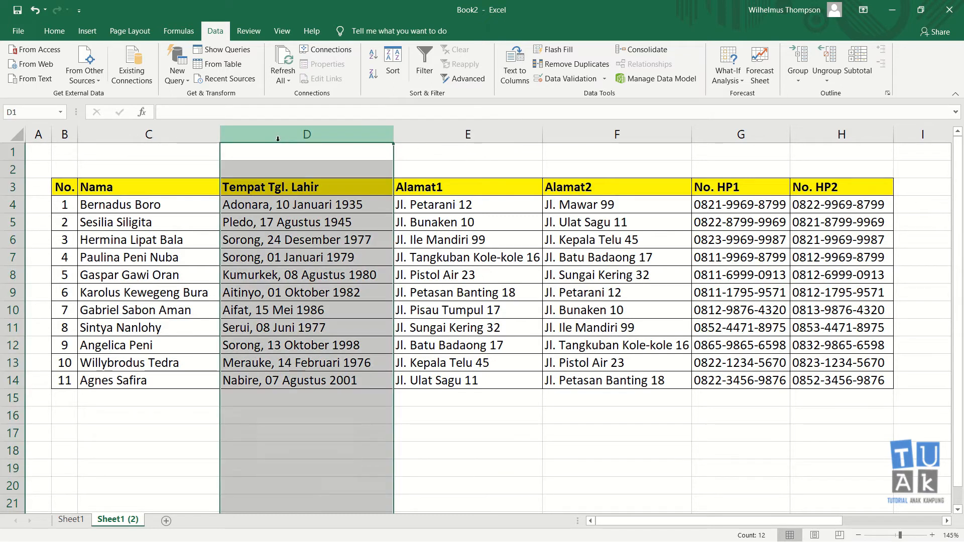
{"action": "left_click", "coordinate": [294, 216]}
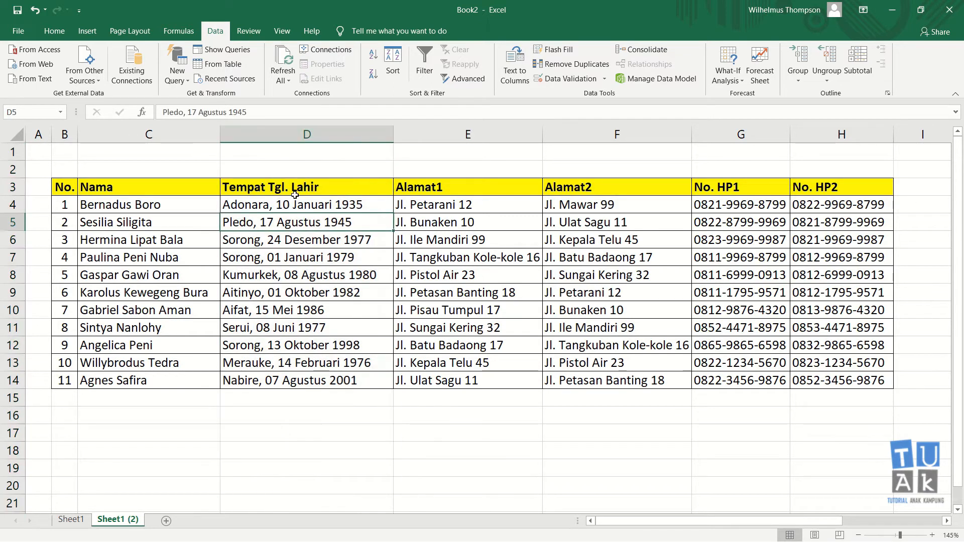
{"action": "right_click", "coordinate": [301, 134]}
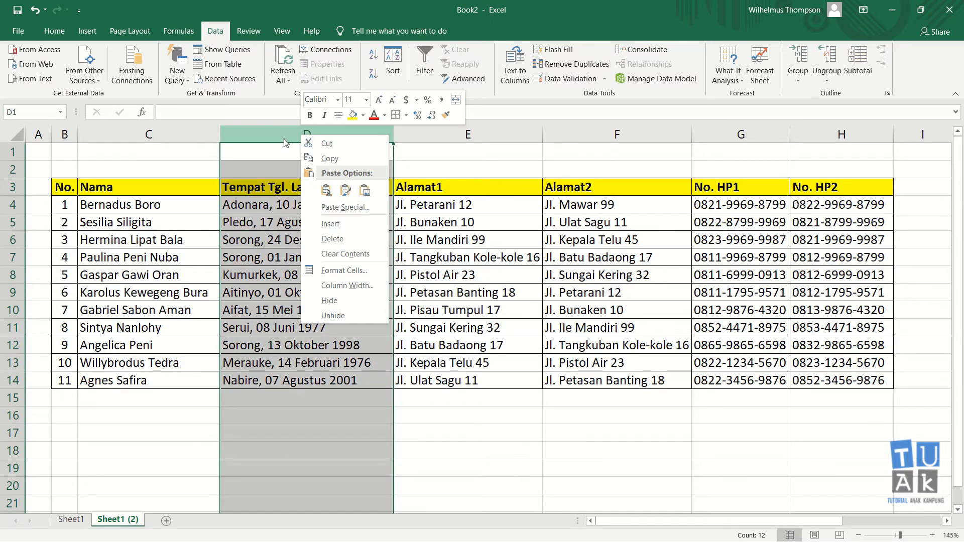
{"action": "key", "text": "Escape"}
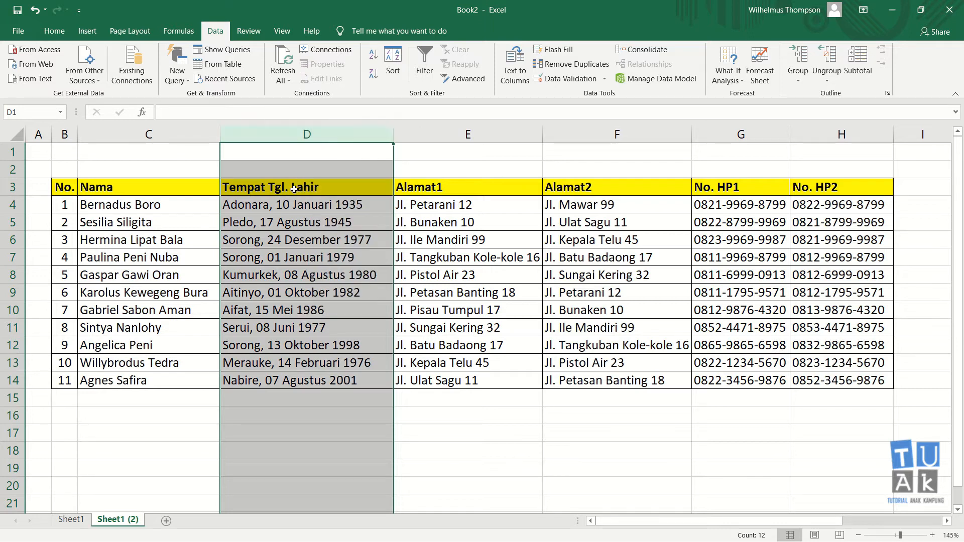
{"action": "left_click", "coordinate": [301, 226]}
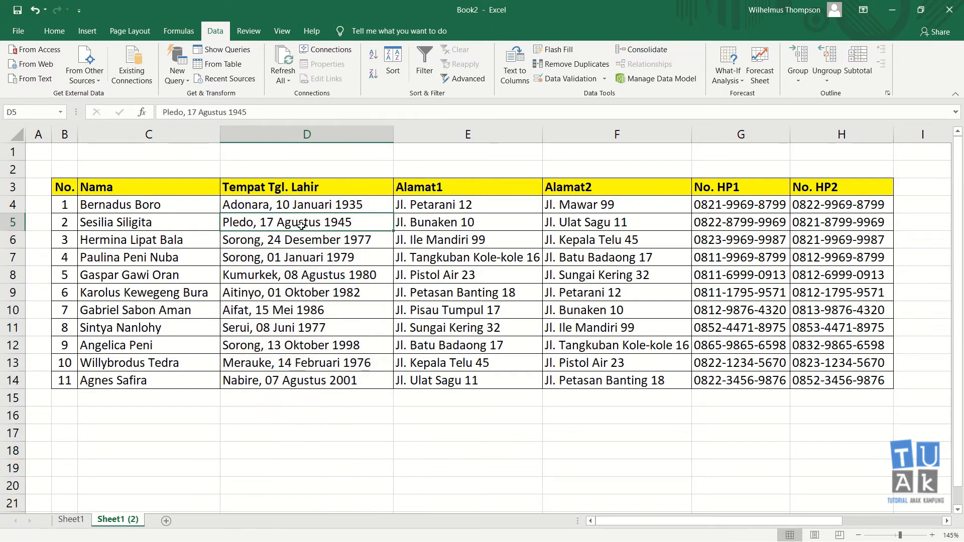
Hide column D, which holds the Tempat Tgl. Lahir data.
{"action": "right_click", "coordinate": [303, 133]}
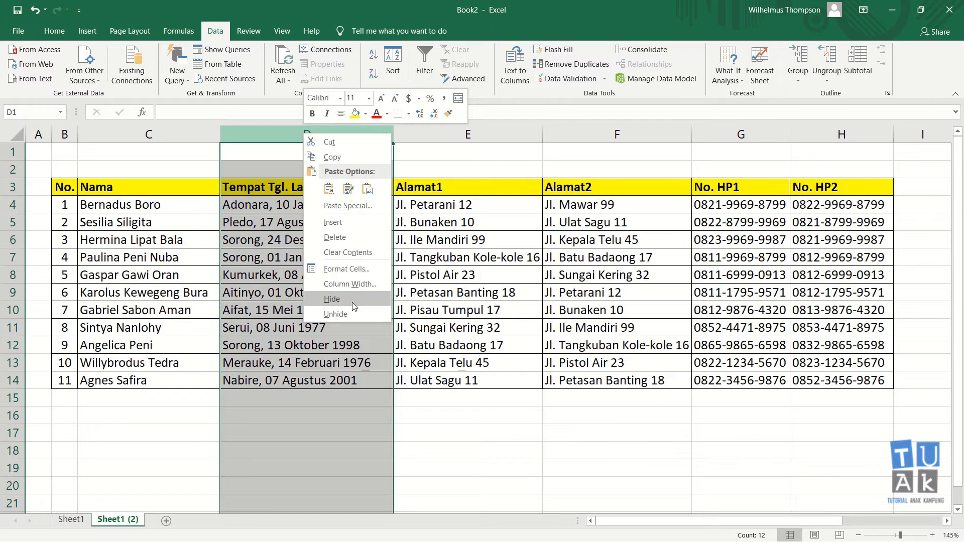
{"action": "left_click", "coordinate": [332, 300]}
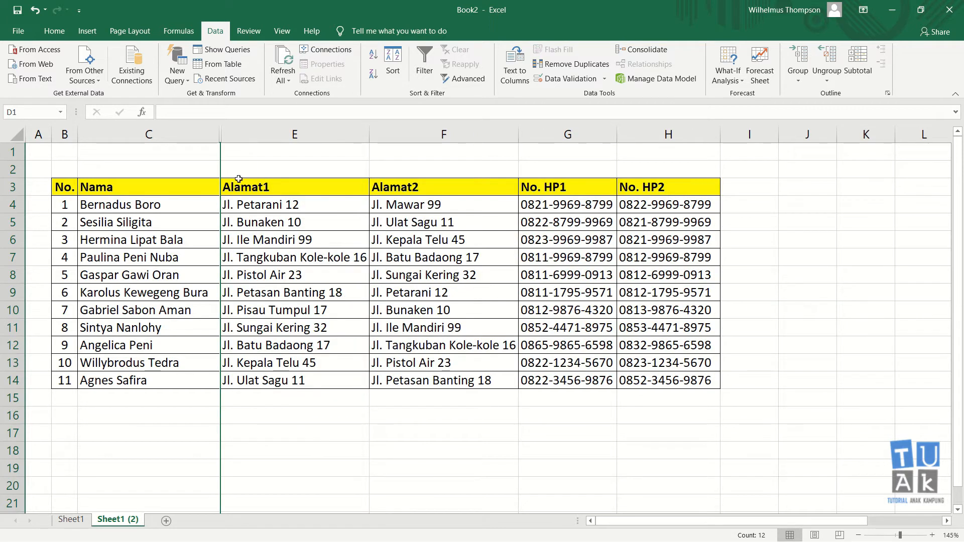
{"action": "left_click", "coordinate": [280, 209]}
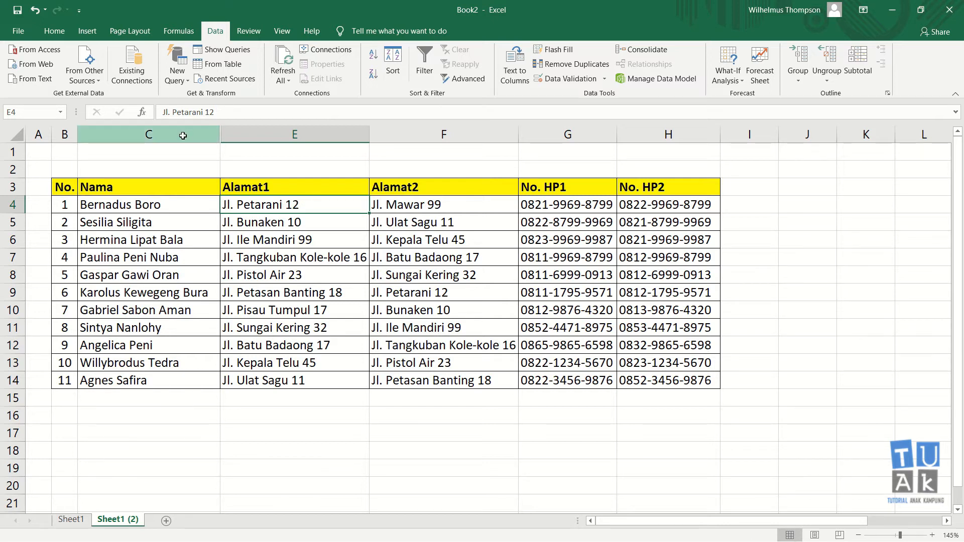
Unhide column D by way of its neighbouring columns C and E.
{"action": "left_click_drag", "start_coordinate": [183, 136], "coordinate": [237, 133]}
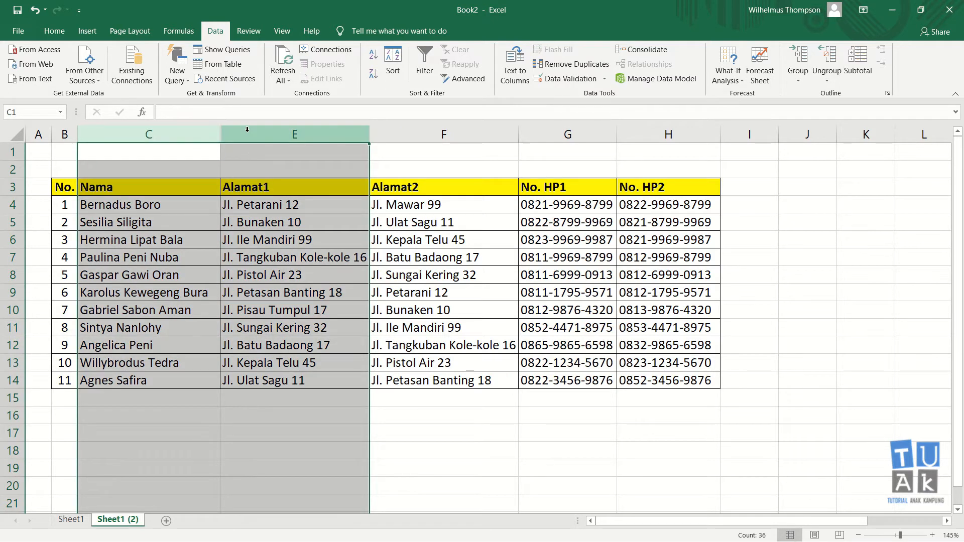
{"action": "right_click", "coordinate": [247, 130]}
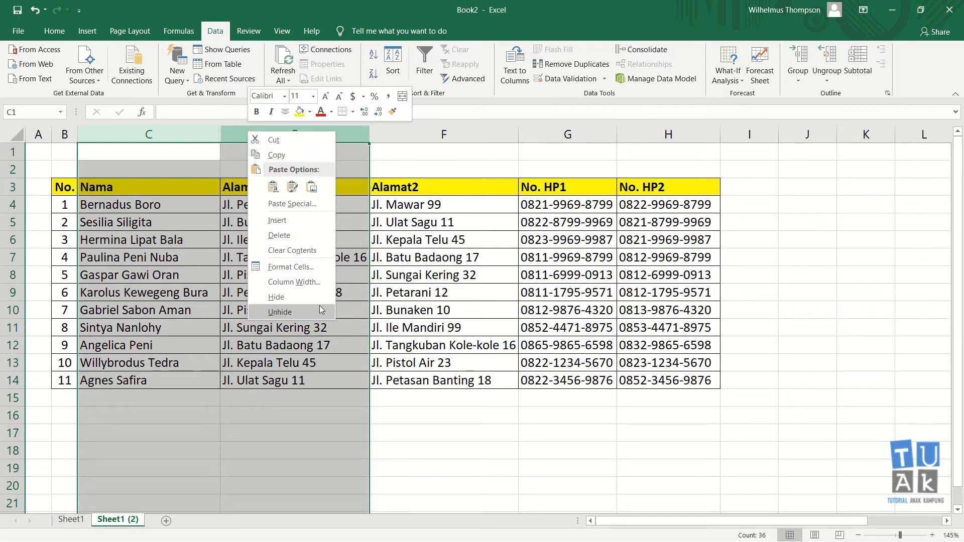
{"action": "left_click", "coordinate": [280, 312]}
{"action": "left_click", "coordinate": [352, 204]}
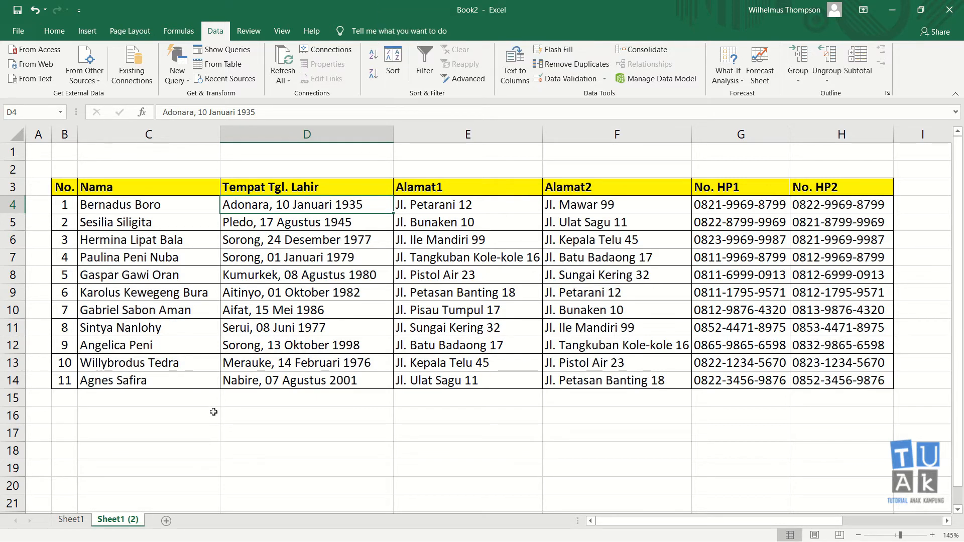
Hide row 8, the table entry with No. 5.
{"action": "left_click", "coordinate": [16, 275]}
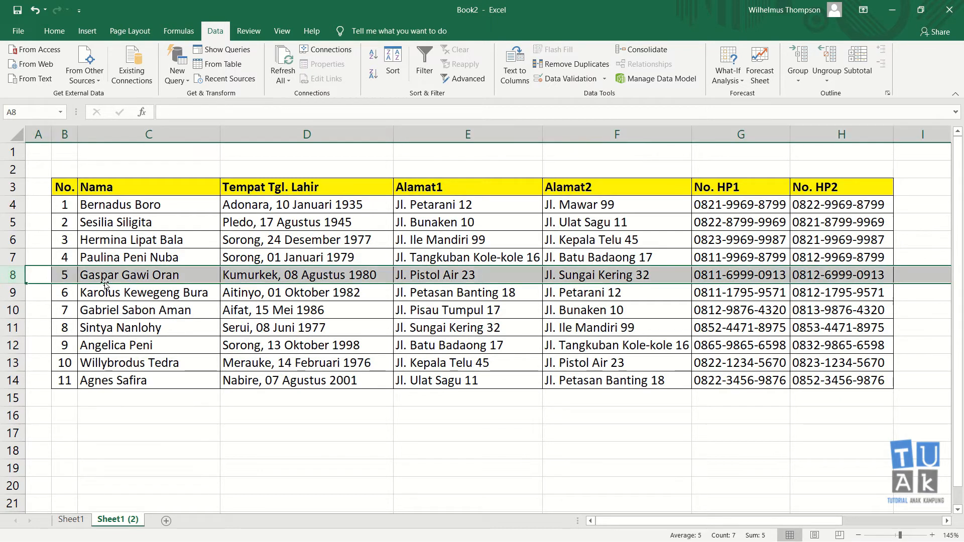
{"action": "right_click", "coordinate": [18, 277]}
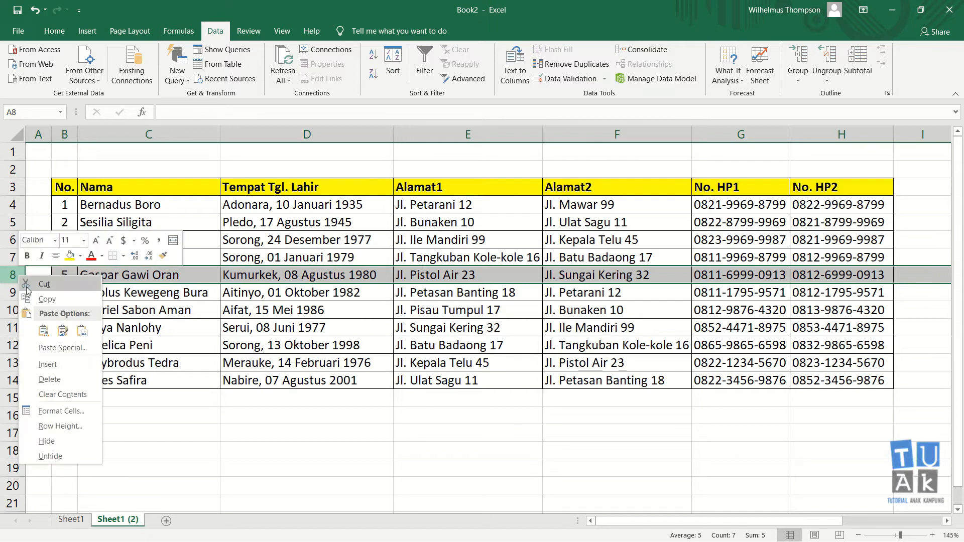
{"action": "left_click", "coordinate": [43, 441]}
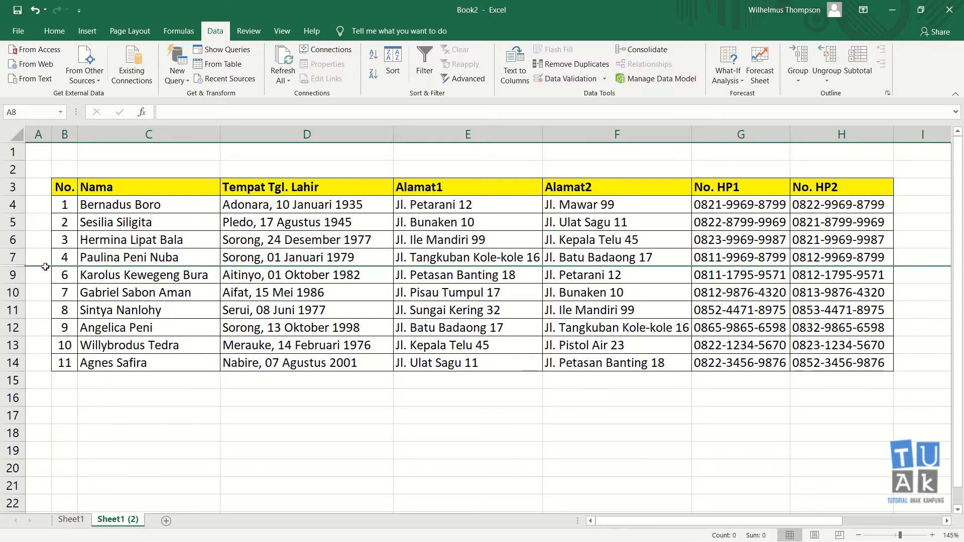
Unhide row 8 by way of its neighbouring rows 7 and 9.
{"action": "left_click_drag", "start_coordinate": [9, 258], "coordinate": [10, 276]}
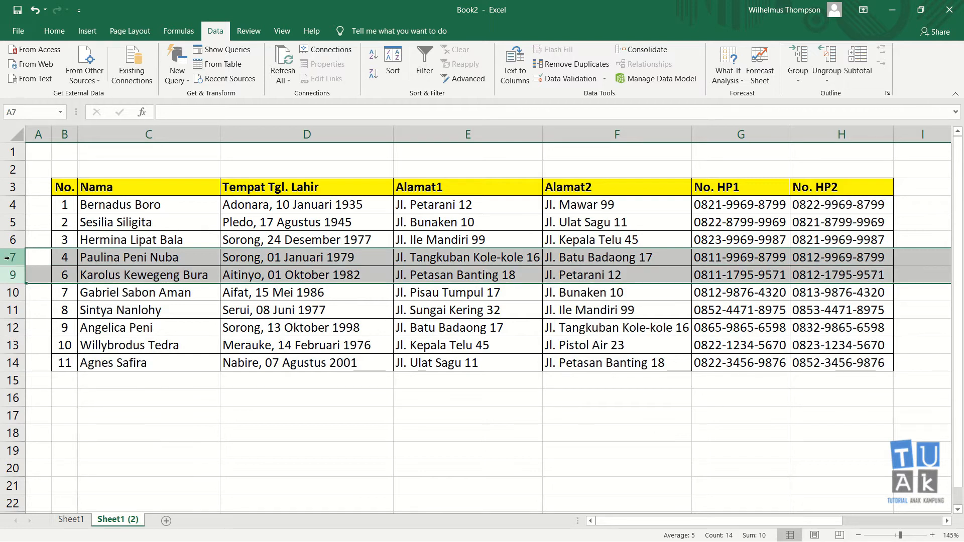
{"action": "right_click", "coordinate": [9, 258]}
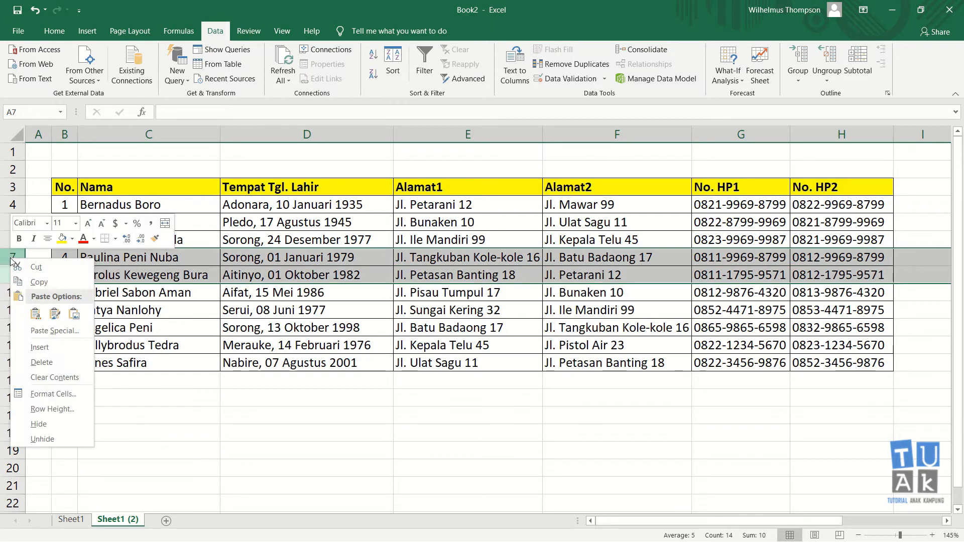
{"action": "left_click", "coordinate": [74, 440]}
{"action": "left_click", "coordinate": [361, 308]}
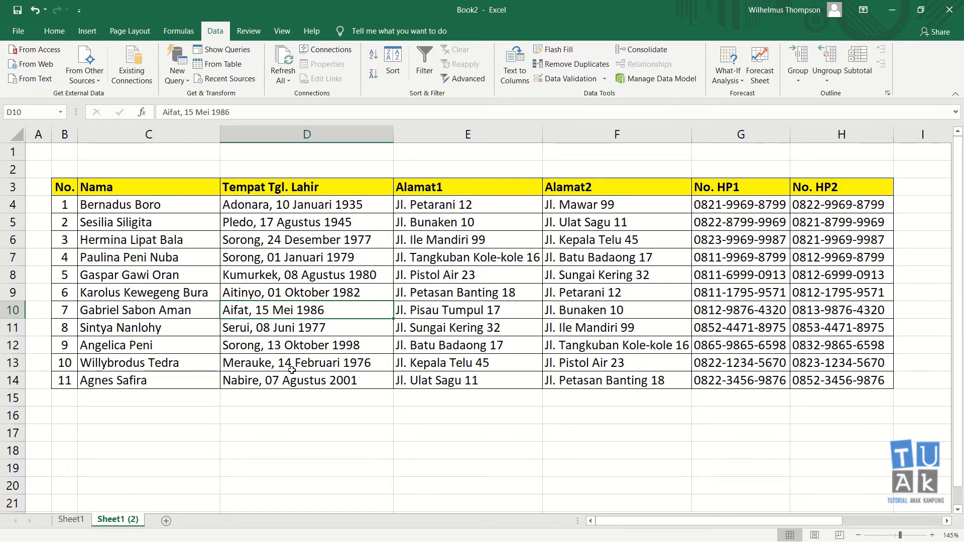
Hide the adjacent columns E and F, Alamat1 and Alamat2, together.
{"action": "left_click_drag", "start_coordinate": [467, 135], "coordinate": [567, 151]}
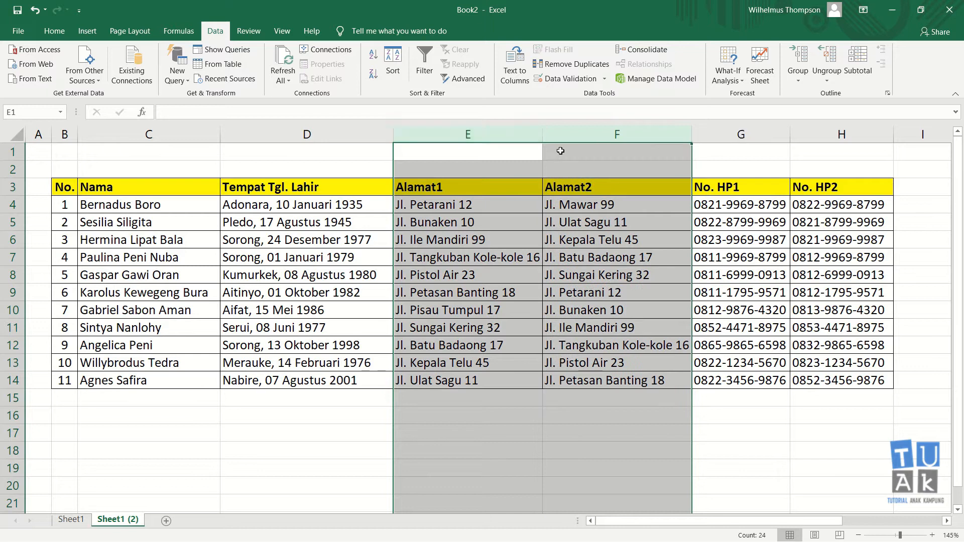
{"action": "right_click", "coordinate": [623, 135]}
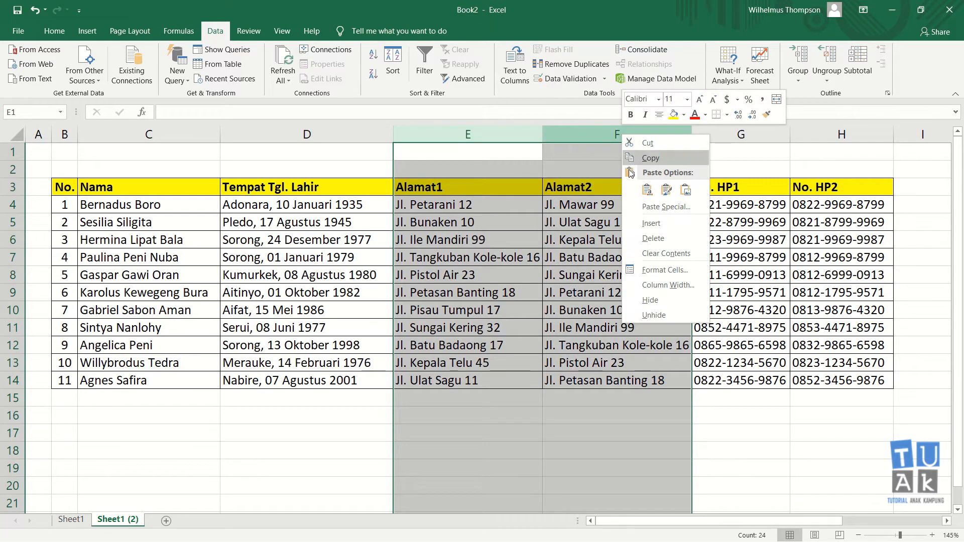
{"action": "left_click", "coordinate": [662, 297]}
{"action": "left_click", "coordinate": [585, 293]}
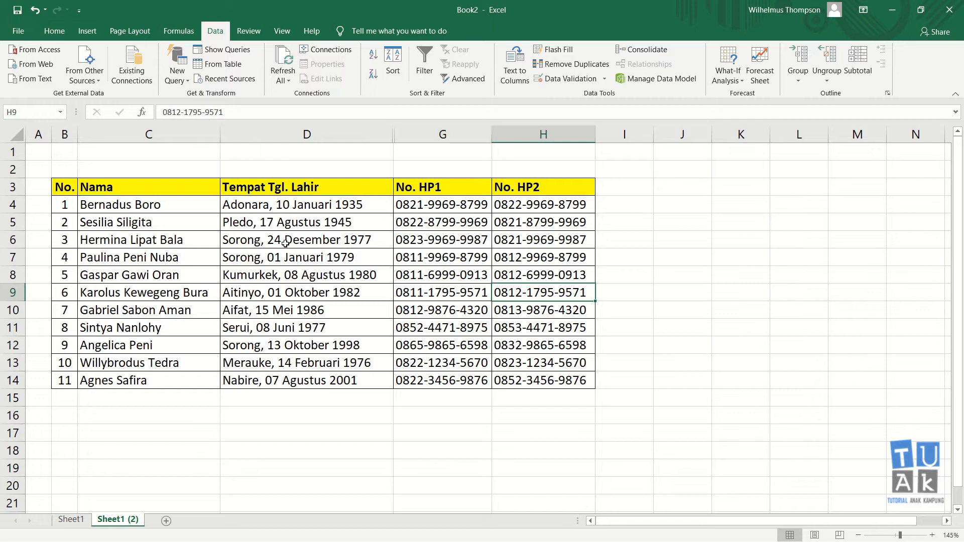
Hide rows 5 through 8, the table entries with No. 2 to 5, together.
{"action": "left_click", "coordinate": [14, 314]}
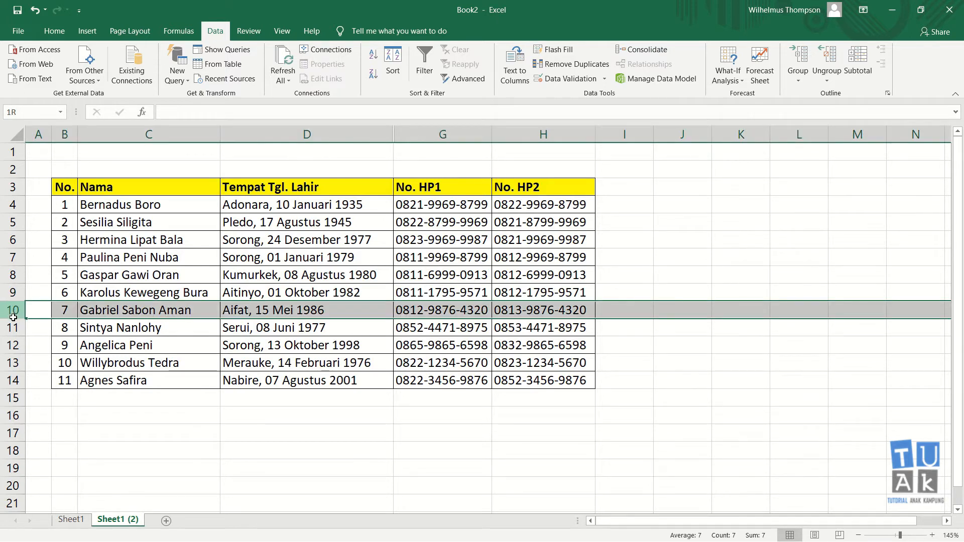
{"action": "left_click_drag", "start_coordinate": [18, 226], "coordinate": [20, 275]}
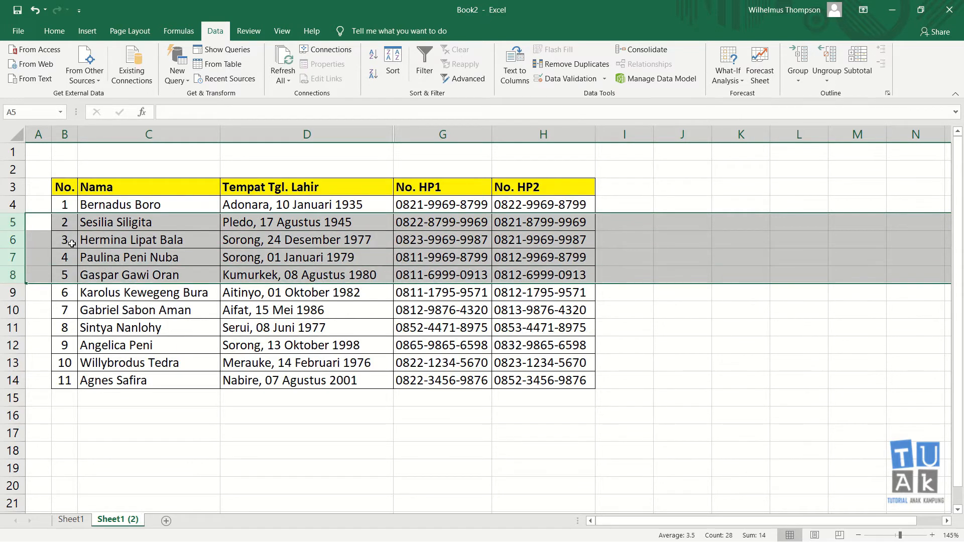
{"action": "right_click", "coordinate": [18, 227]}
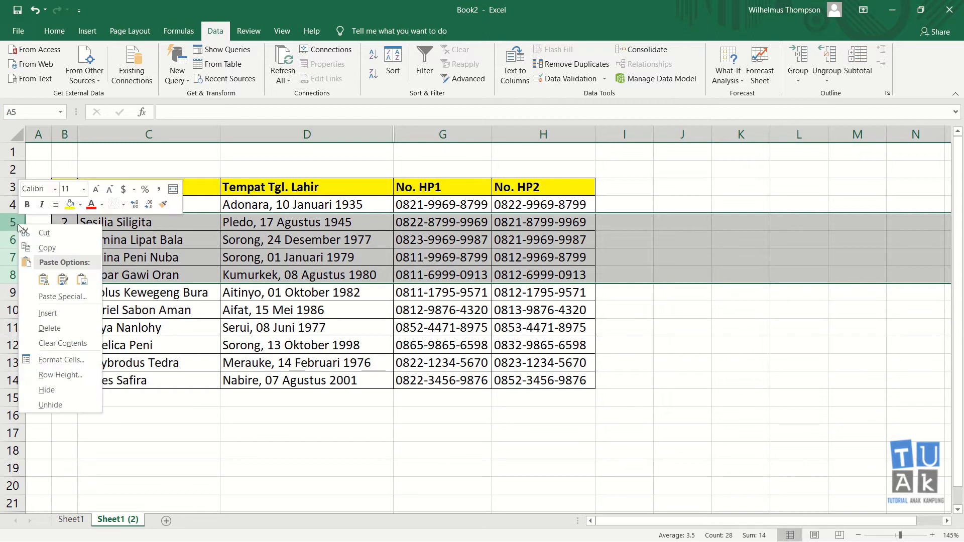
{"action": "left_click", "coordinate": [50, 391]}
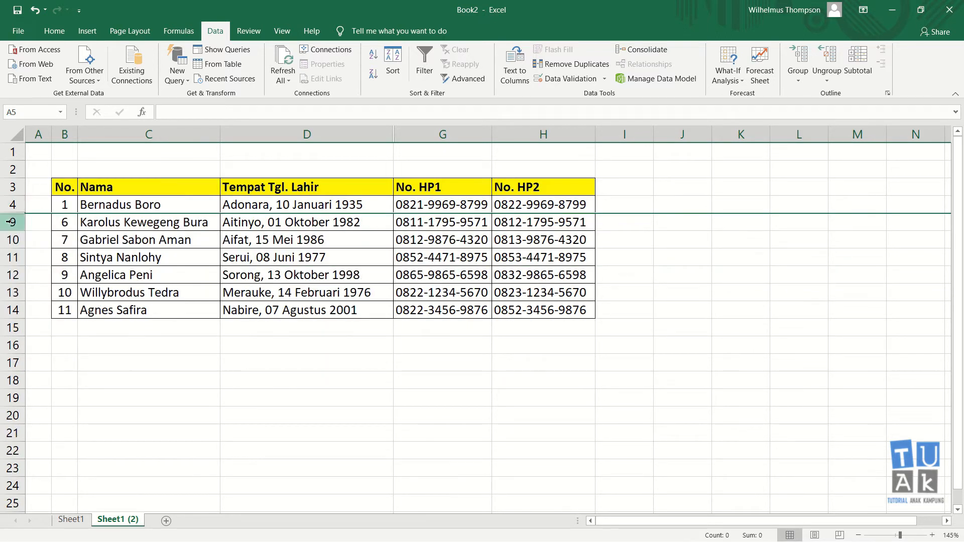
{"action": "left_click", "coordinate": [95, 223]}
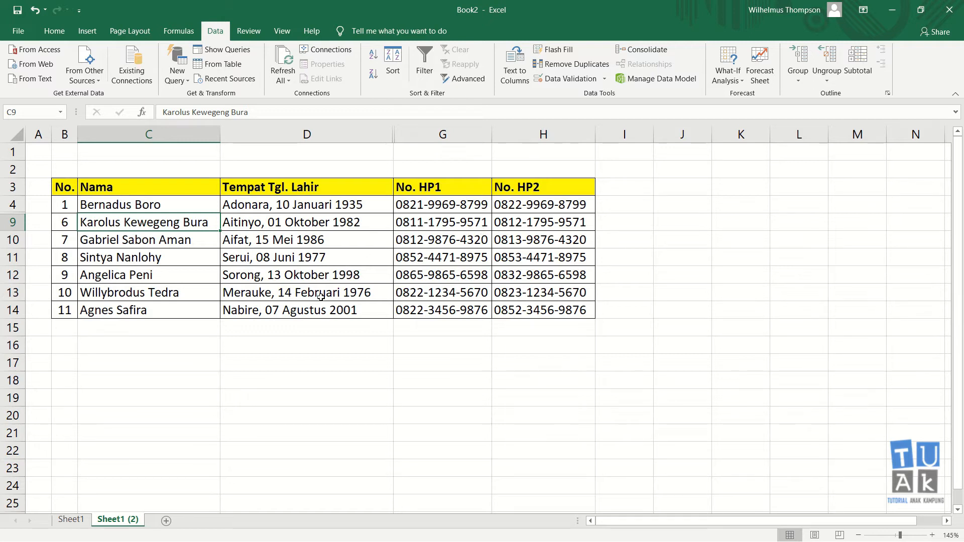
Undo the hiding of rows 5 to 8 and of columns E and F.
{"action": "key", "text": "ctrl+z"}
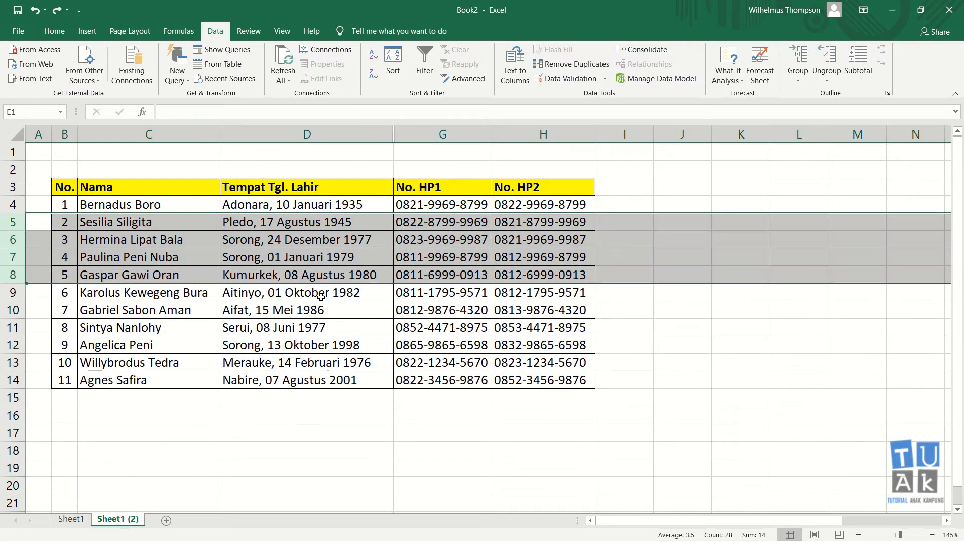
{"action": "key", "text": "ctrl+z"}
{"action": "left_click", "coordinate": [513, 265]}
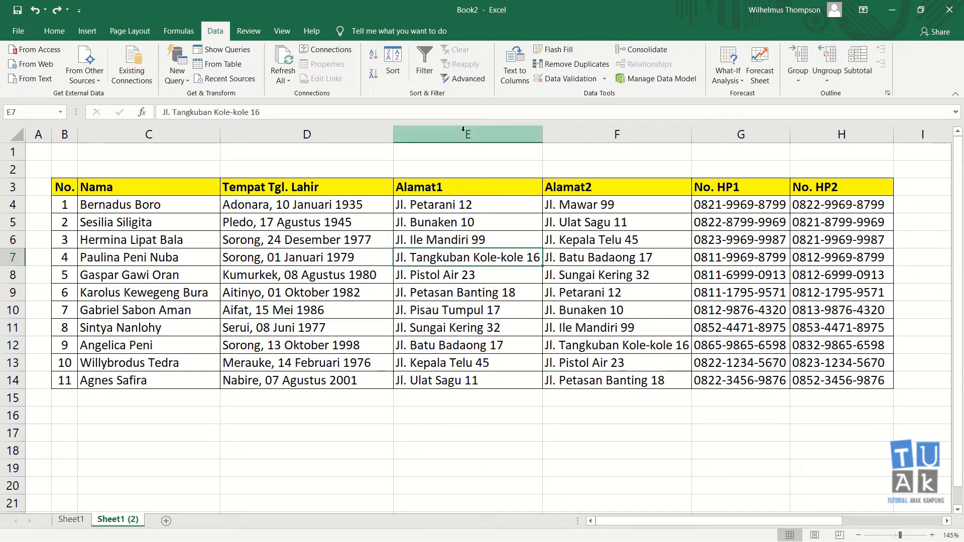
{"action": "left_click_drag", "start_coordinate": [463, 129], "coordinate": [718, 142]}
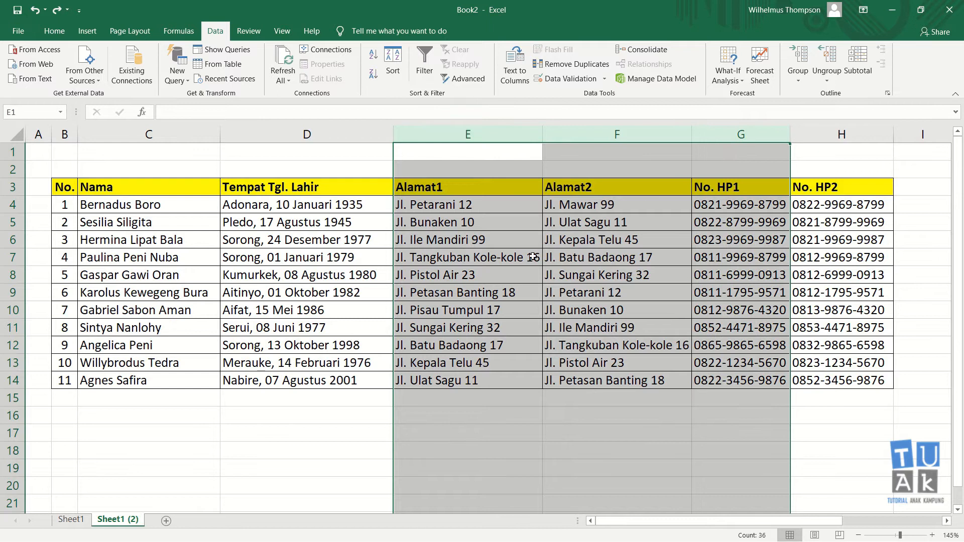
{"action": "left_click", "coordinate": [533, 257]}
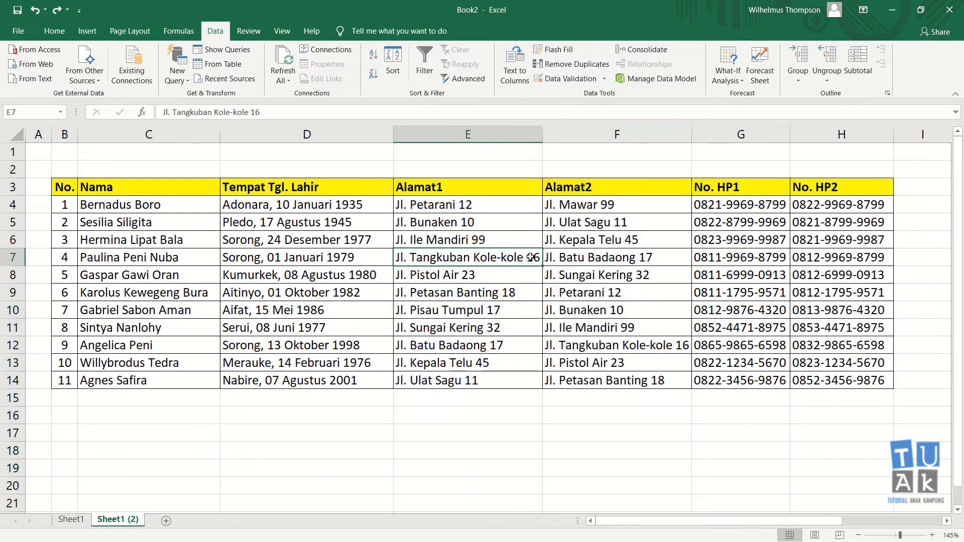
{"action": "left_click", "coordinate": [452, 134]}
{"action": "left_click", "coordinate": [736, 133], "text": "ctrl"}
{"action": "left_click", "coordinate": [841, 134], "text": "ctrl"}
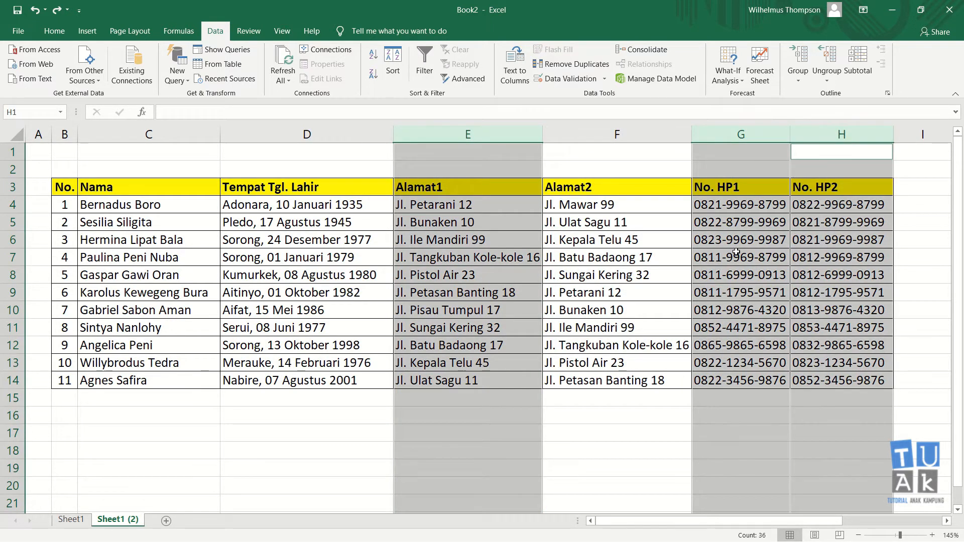
{"action": "left_click", "coordinate": [614, 477]}
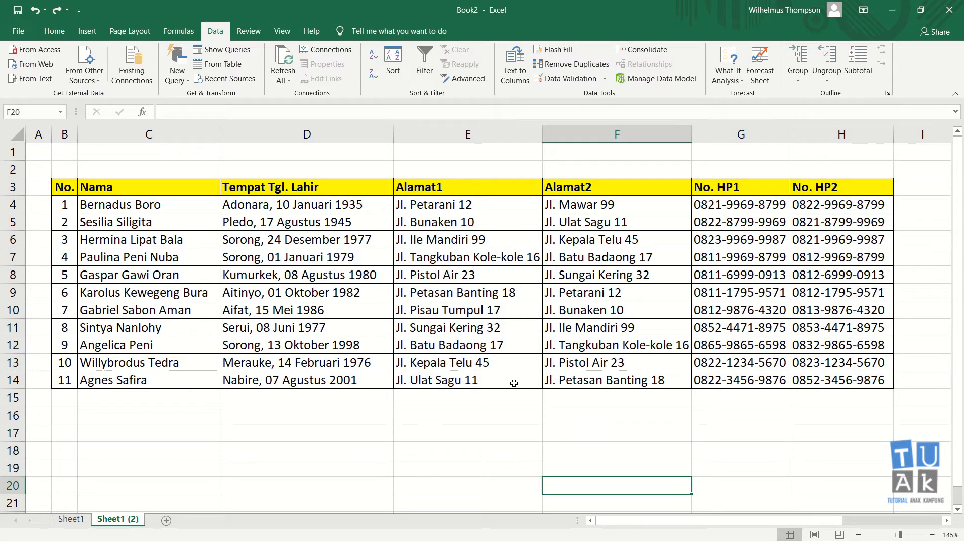
Hide the non-adjacent columns E, G and H together and undo the hiding.
{"action": "left_click", "coordinate": [476, 133]}
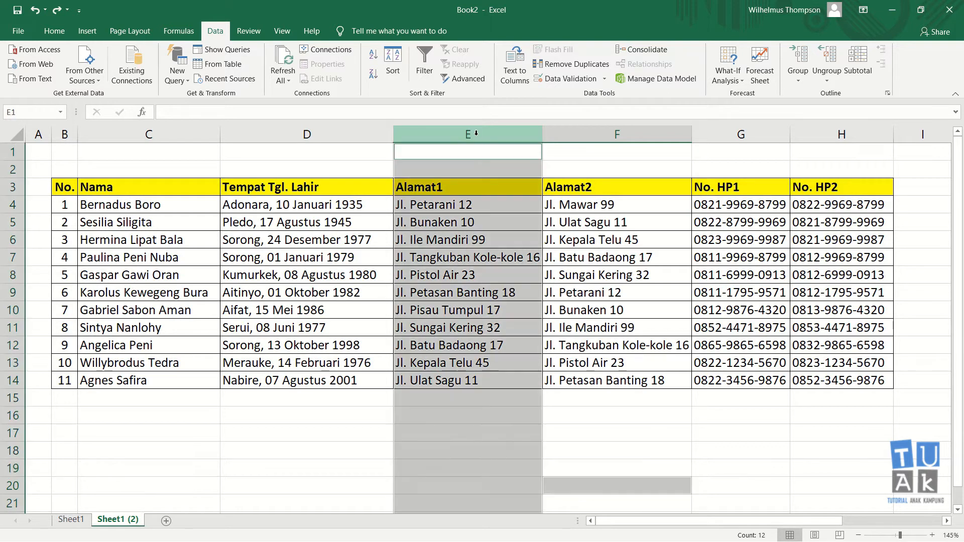
{"action": "left_click", "coordinate": [740, 134], "text": "ctrl"}
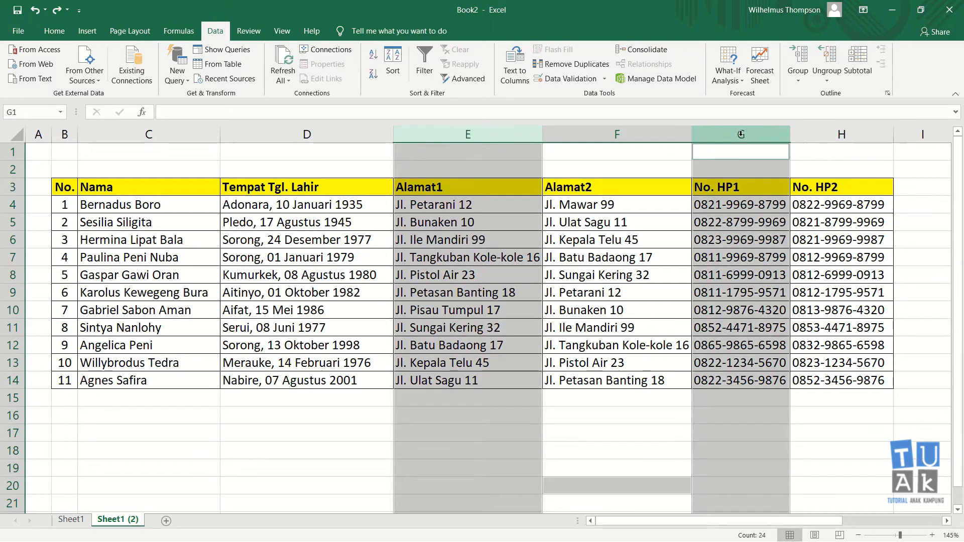
{"action": "left_click", "coordinate": [846, 134], "text": "ctrl"}
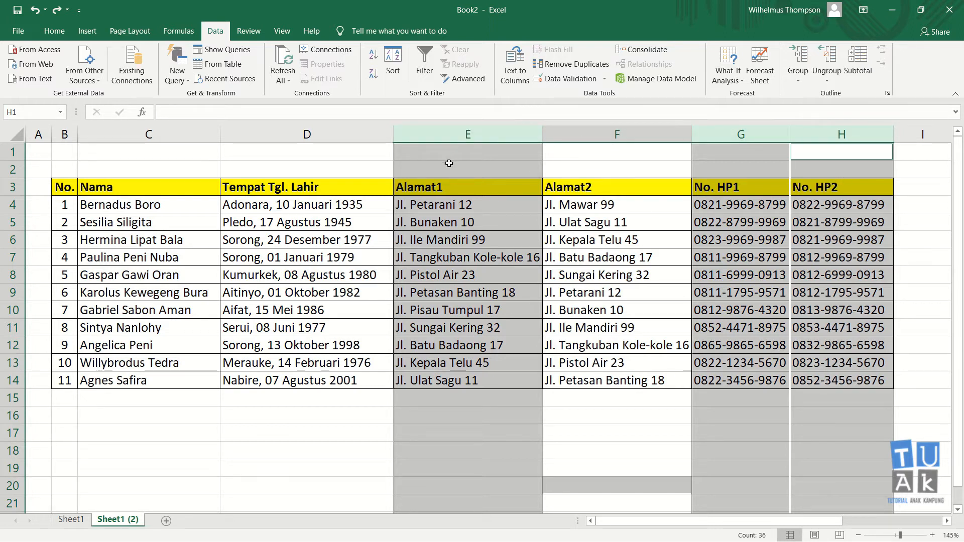
{"action": "right_click", "coordinate": [491, 135]}
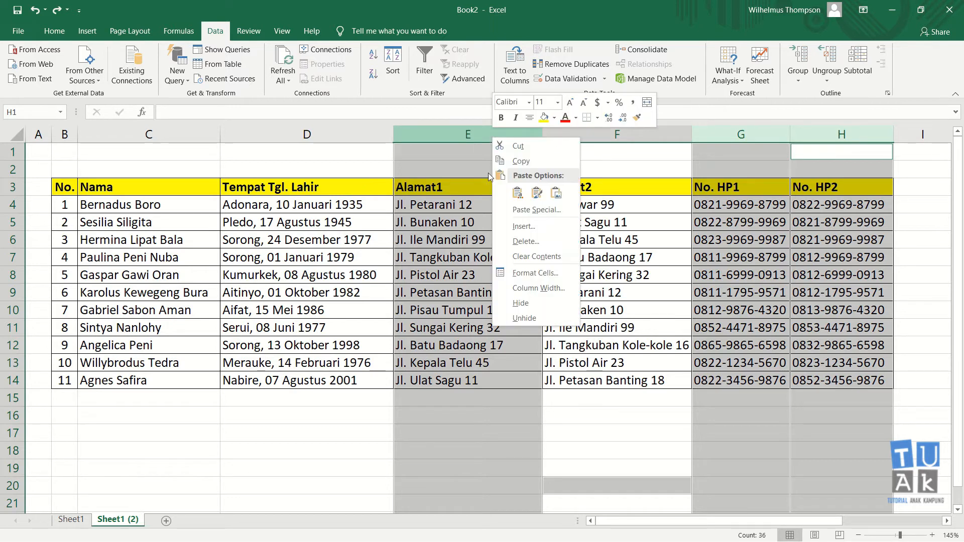
{"action": "left_click", "coordinate": [536, 297]}
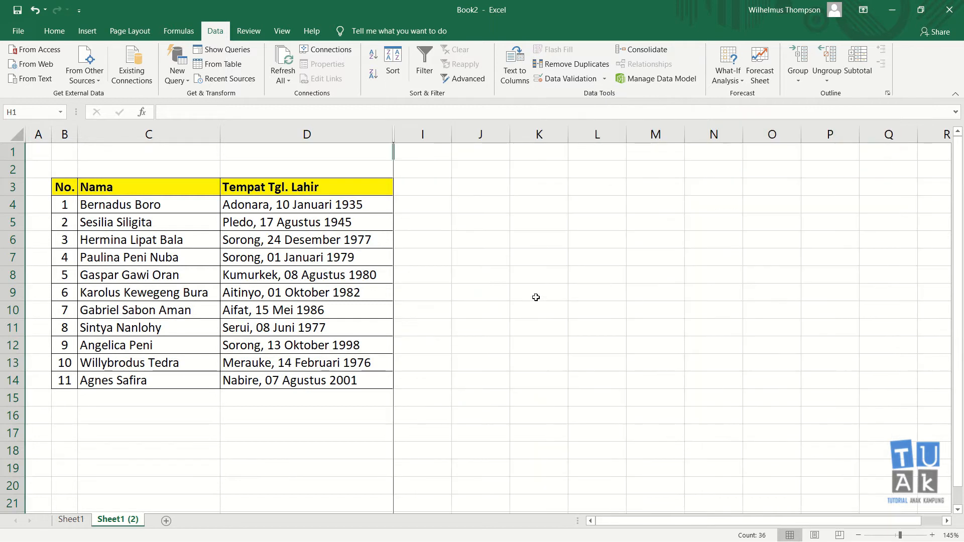
{"action": "left_click", "coordinate": [455, 204]}
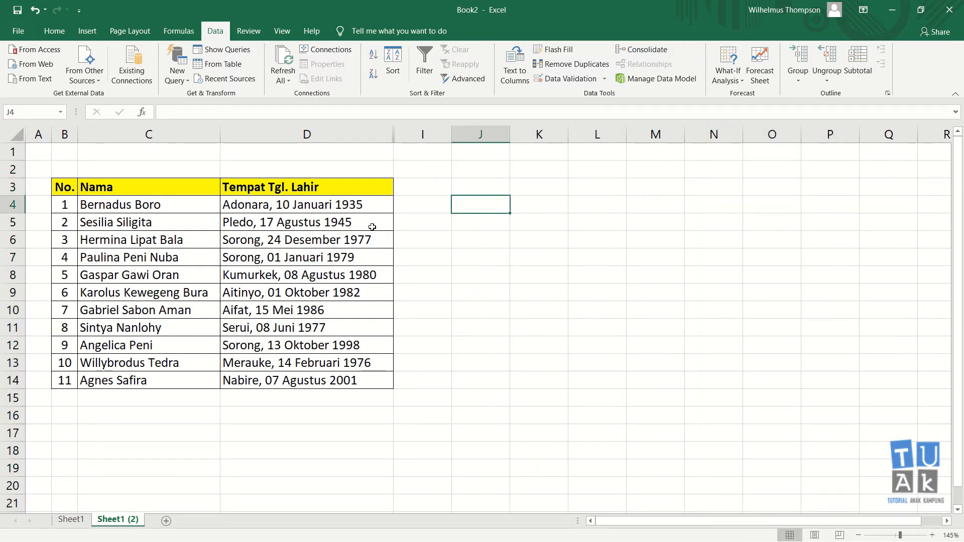
{"action": "key", "text": "ctrl+z"}
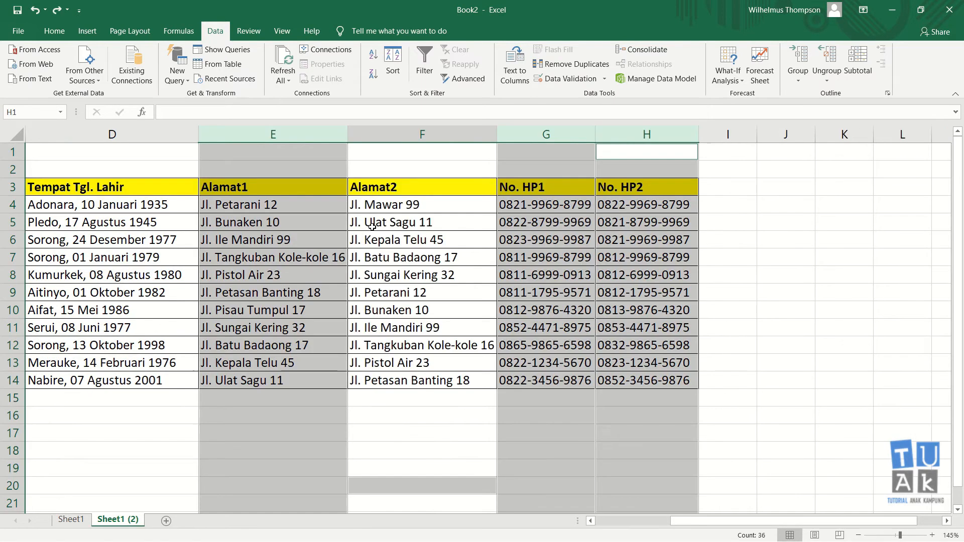
{"action": "left_click", "coordinate": [475, 217]}
Hide columns E, G and H, holding Alamat1, No. HP1 and No. HP2, in one operation.
{"action": "left_click", "coordinate": [305, 137]}
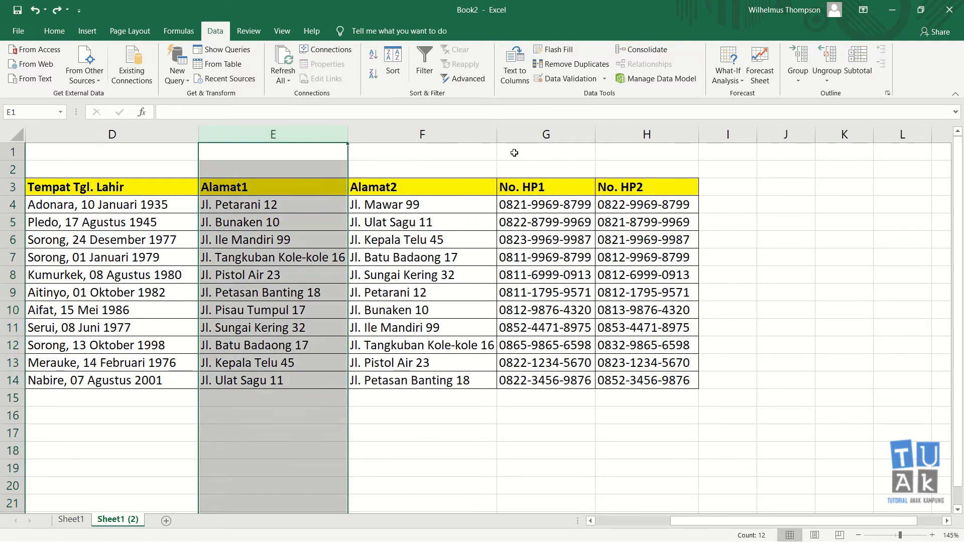
{"action": "left_click", "coordinate": [548, 134], "text": "ctrl"}
{"action": "left_click", "coordinate": [646, 134], "text": "ctrl"}
{"action": "right_click", "coordinate": [645, 136]}
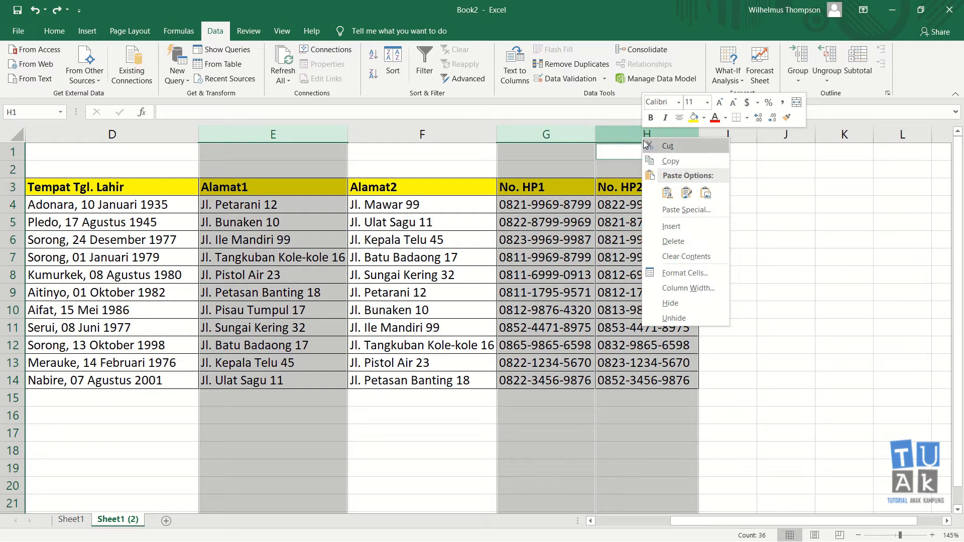
{"action": "left_click", "coordinate": [675, 303]}
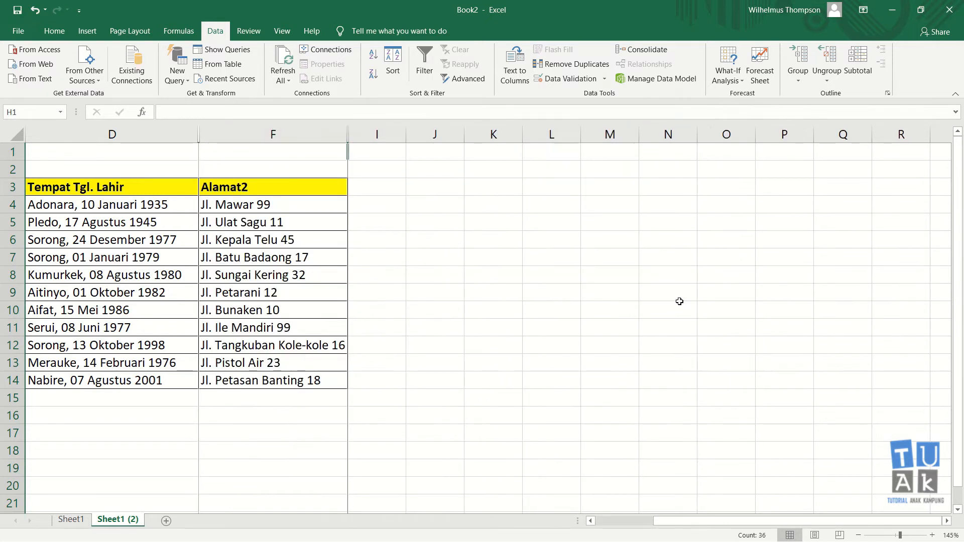
{"action": "left_click", "coordinate": [296, 306]}
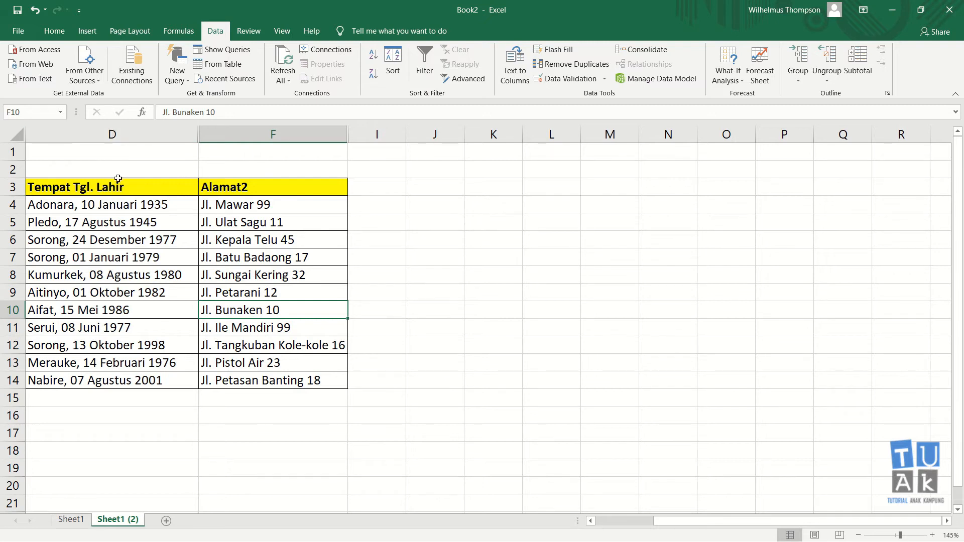
{"action": "left_click", "coordinate": [105, 289]}
{"action": "key", "text": "Home"}
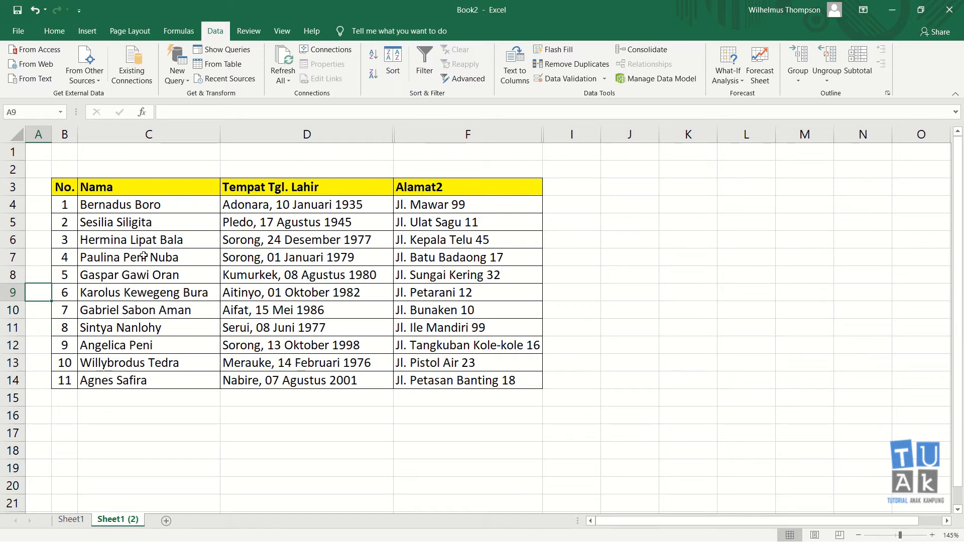
Unhide columns E, G and H by way of the surrounding columns D through I.
{"action": "left_click", "coordinate": [431, 310]}
{"action": "left_click_drag", "start_coordinate": [379, 134], "coordinate": [553, 135]}
{"action": "right_click", "coordinate": [551, 134]}
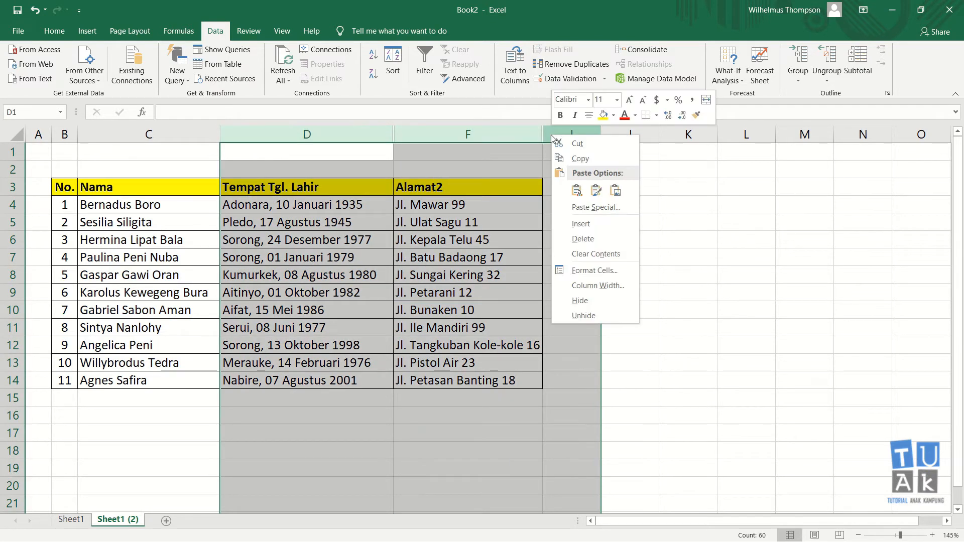
{"action": "left_click", "coordinate": [601, 318]}
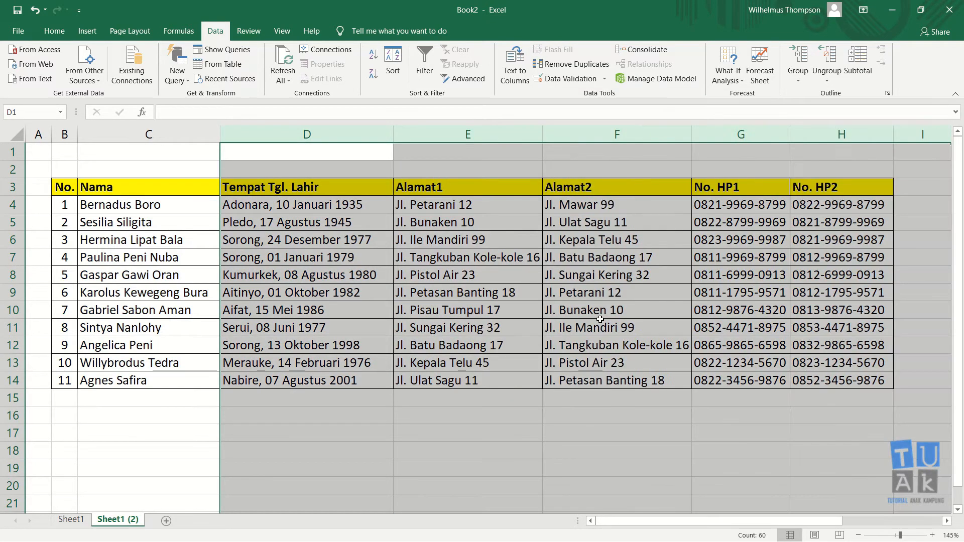
{"action": "left_click", "coordinate": [601, 322]}
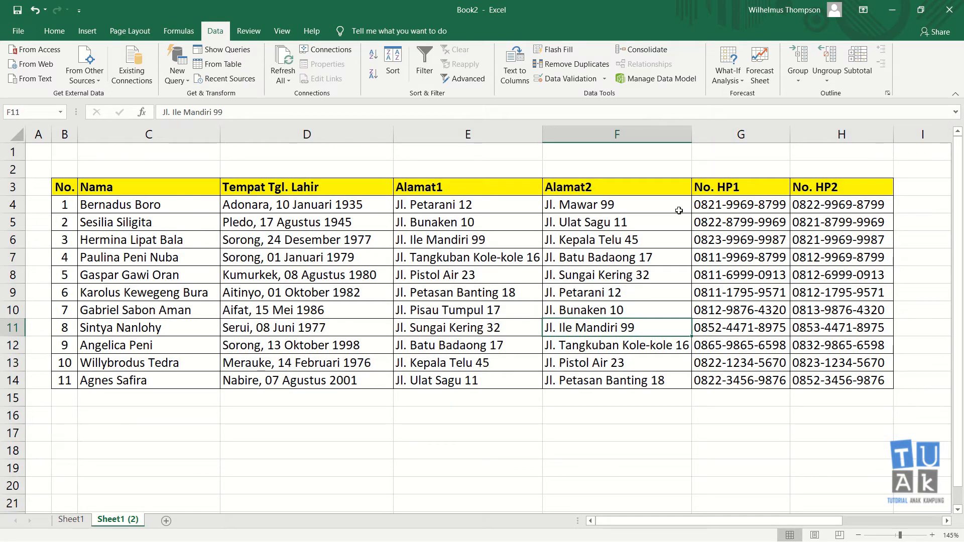
Hide columns D, F, G and H together, keeping Alamat1 in column E displayed.
{"action": "left_click", "coordinate": [342, 189]}
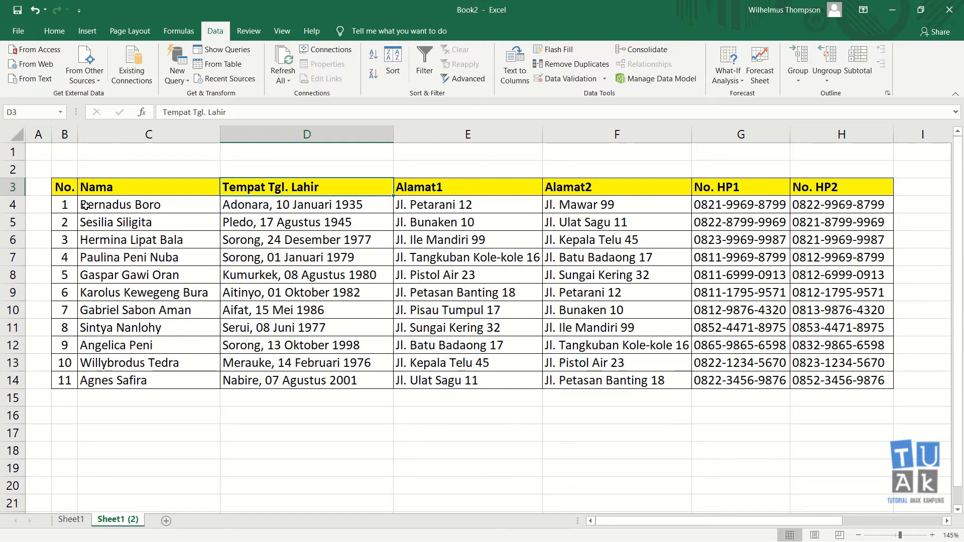
{"action": "left_click", "coordinate": [140, 210]}
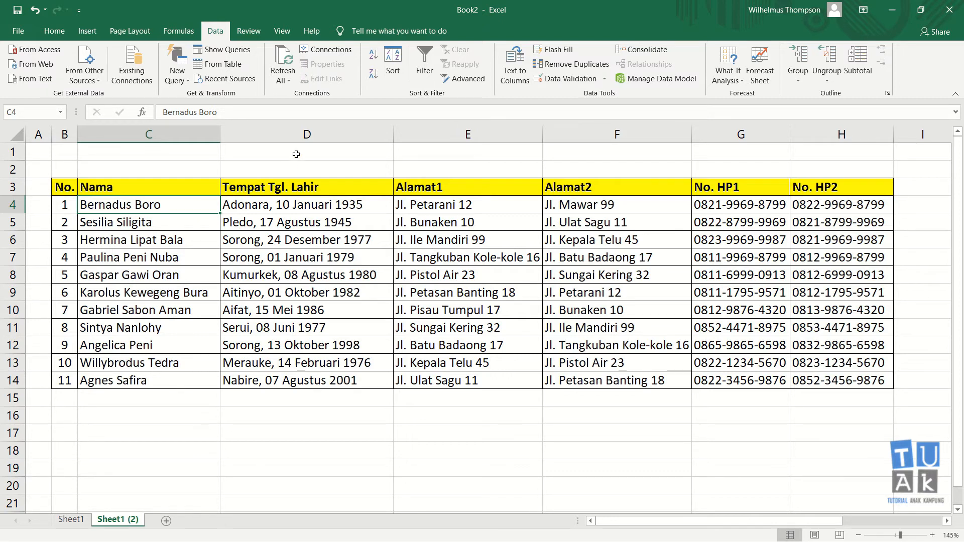
{"action": "left_click", "coordinate": [302, 134]}
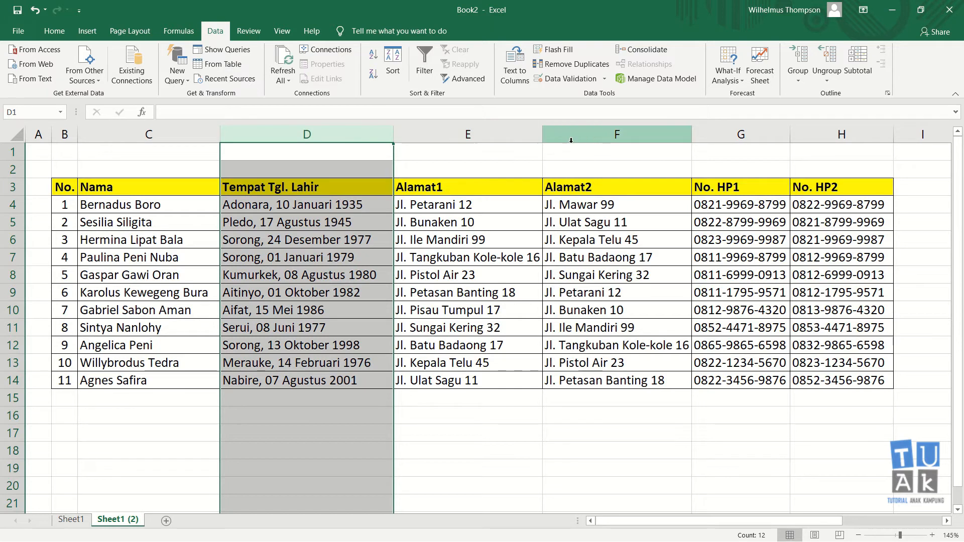
{"action": "left_click", "coordinate": [597, 135], "text": "ctrl"}
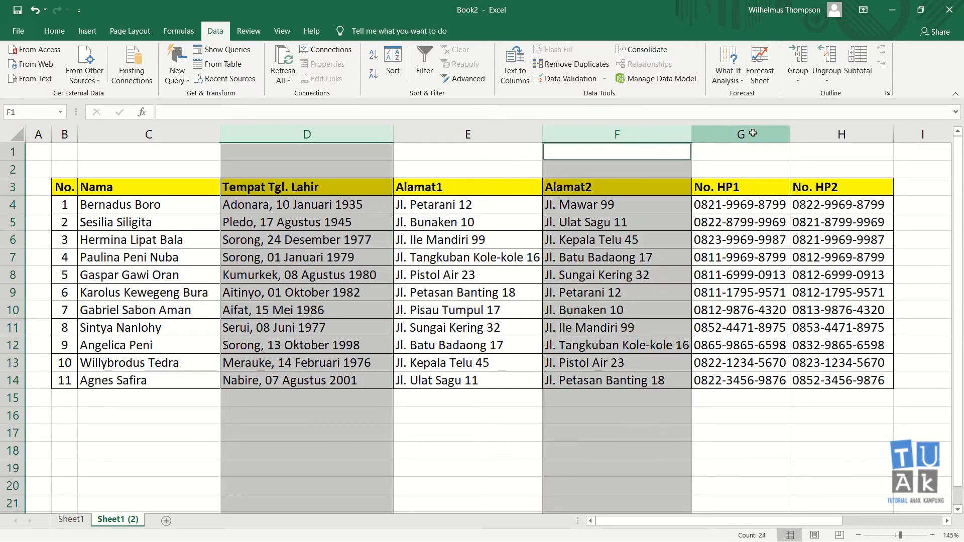
{"action": "left_click_drag", "start_coordinate": [842, 134], "coordinate": [741, 134]}
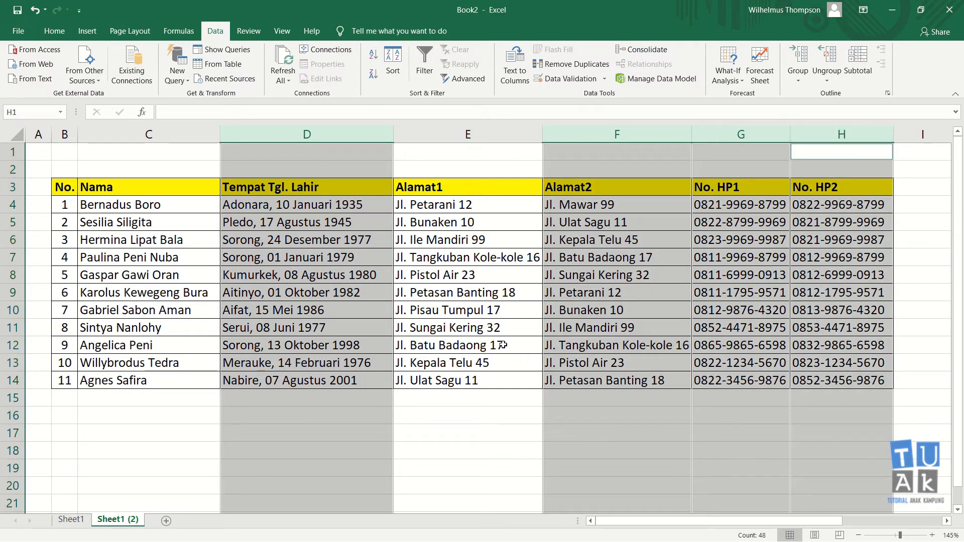
{"action": "right_click", "coordinate": [281, 137]}
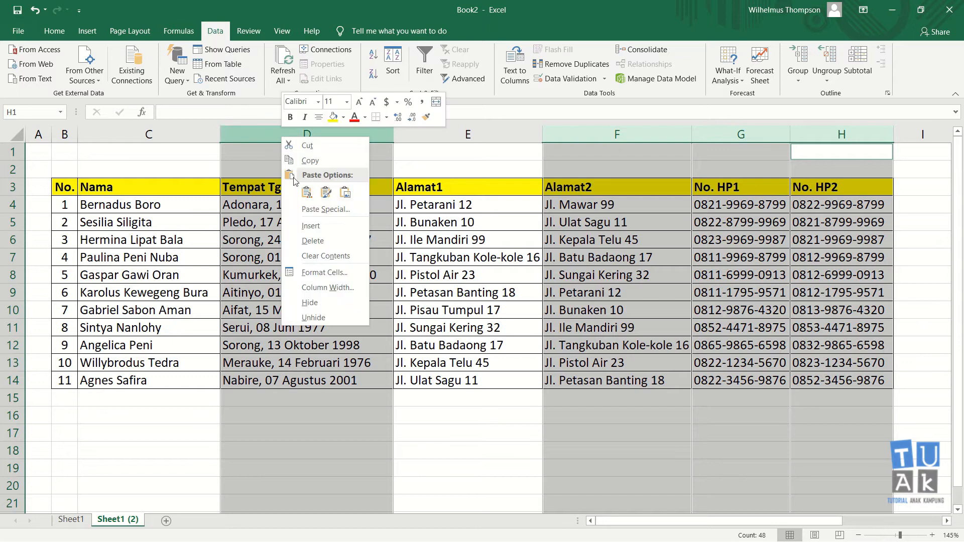
{"action": "left_click", "coordinate": [314, 302]}
{"action": "left_click", "coordinate": [249, 246]}
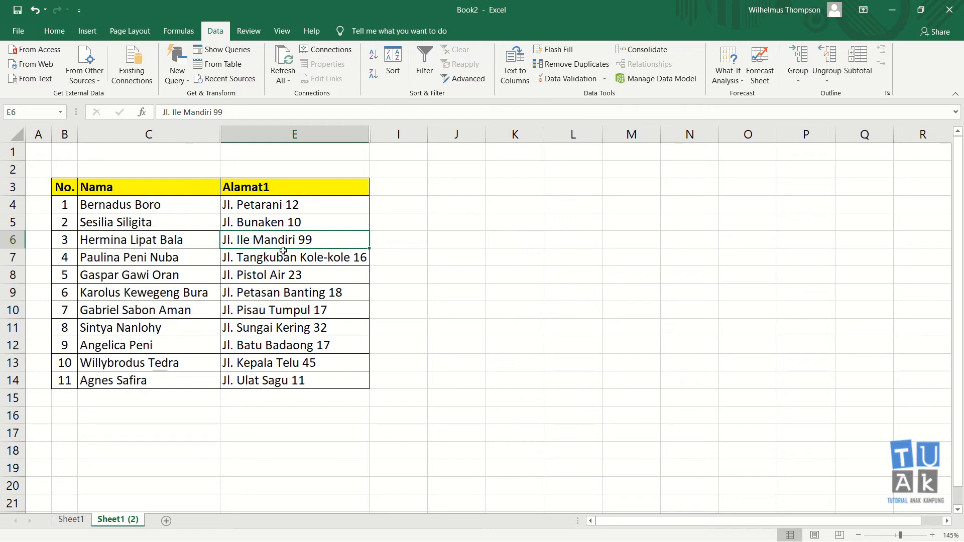
Unhide columns D, F, G and H by way of the surrounding columns C through I.
{"action": "left_click_drag", "start_coordinate": [194, 134], "coordinate": [397, 133]}
{"action": "right_click", "coordinate": [395, 134]}
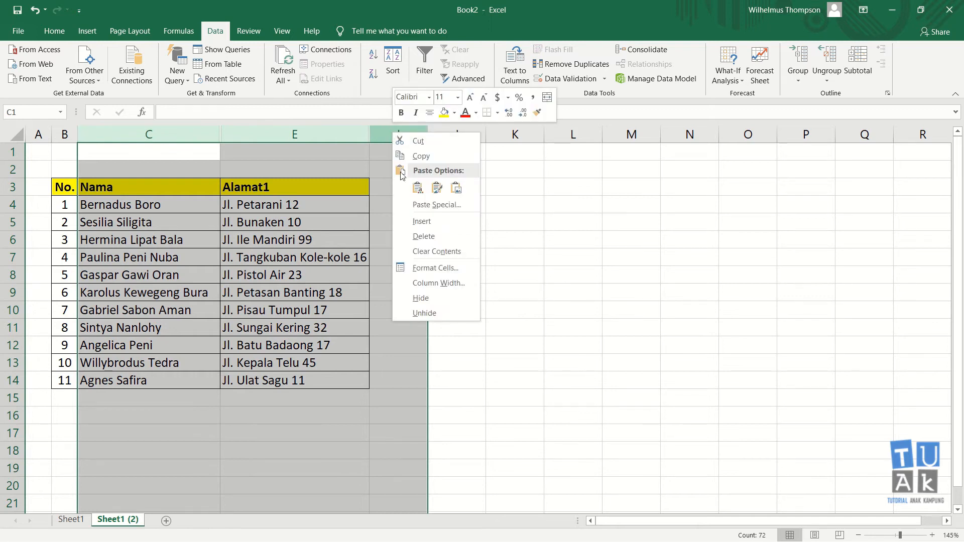
{"action": "left_click", "coordinate": [425, 313]}
{"action": "left_click", "coordinate": [426, 314]}
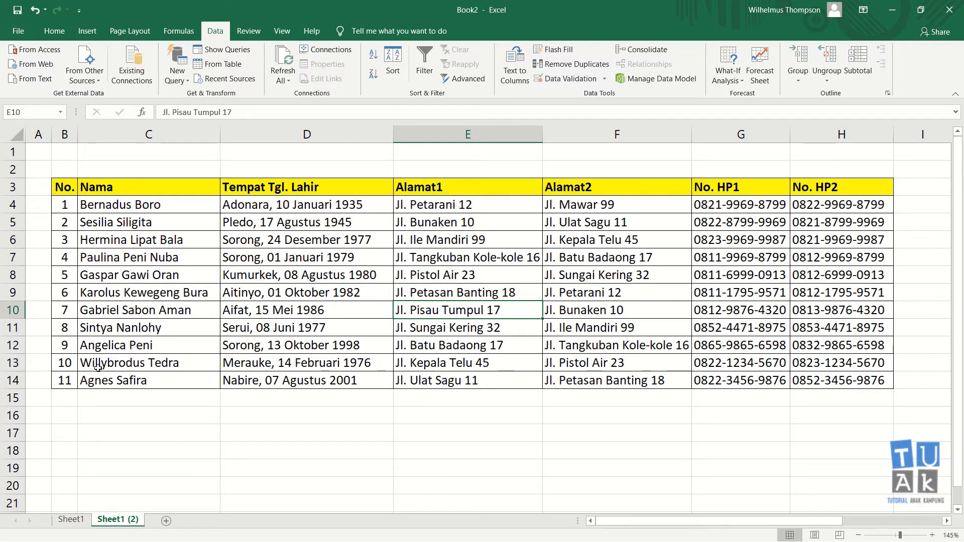
{"action": "left_click", "coordinate": [13, 240]}
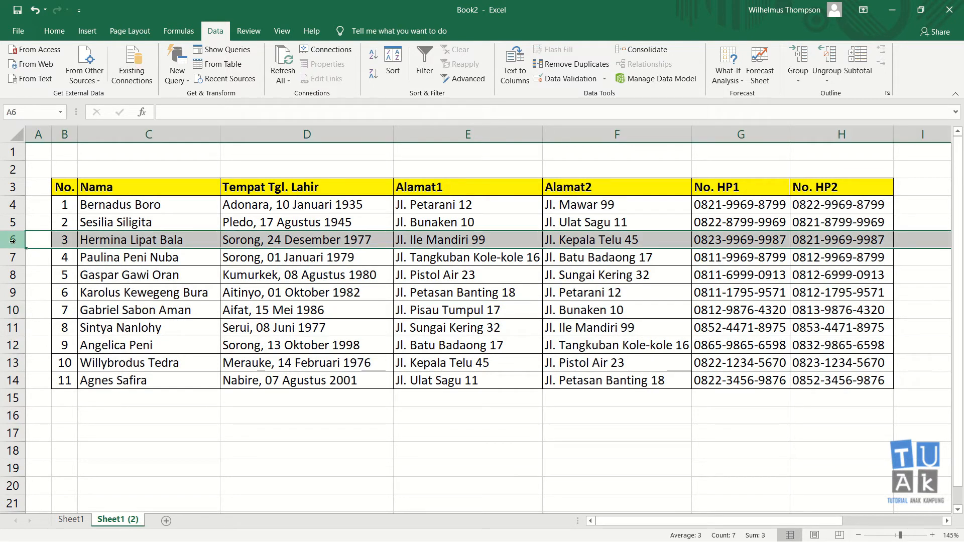
{"action": "left_click", "coordinate": [13, 274], "text": "ctrl"}
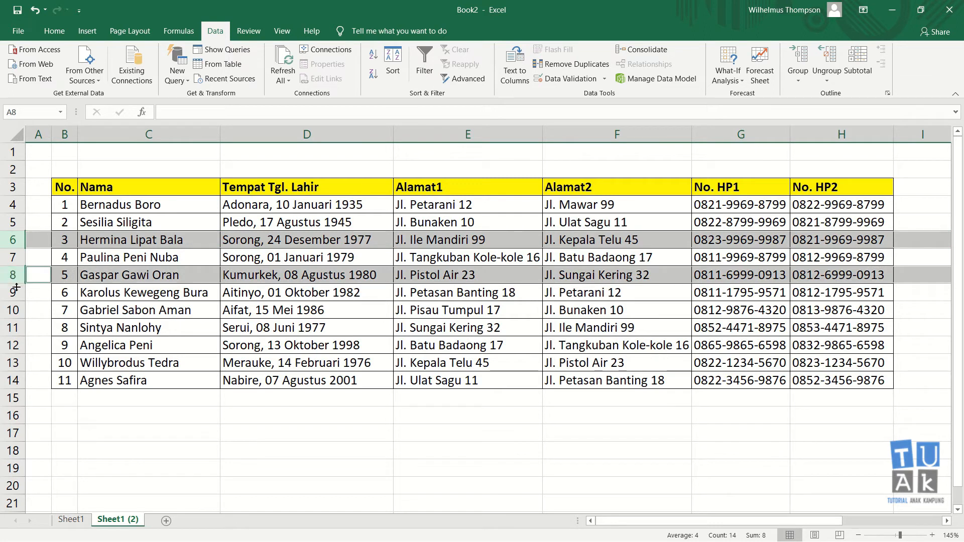
{"action": "left_click", "coordinate": [12, 293], "text": "ctrl"}
{"action": "left_click", "coordinate": [13, 380], "text": "ctrl"}
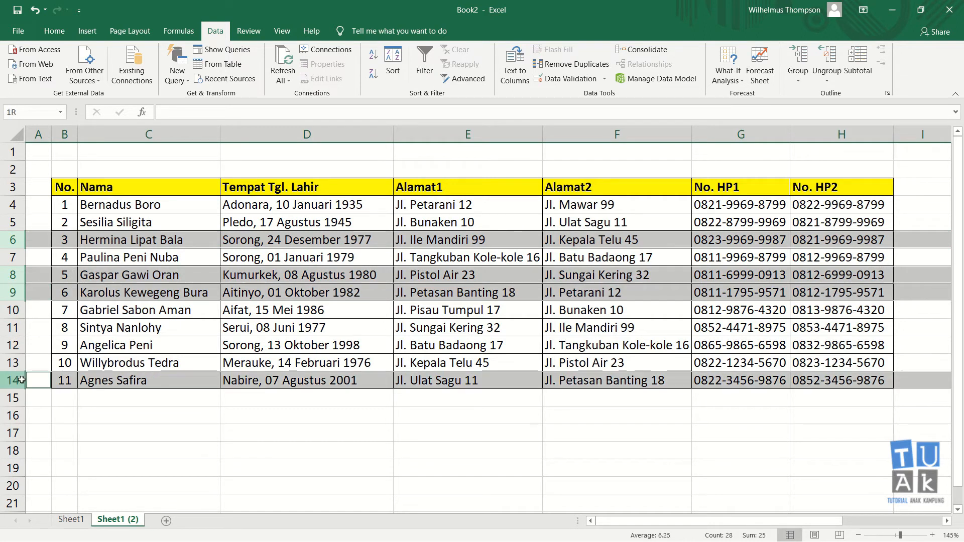
{"action": "left_click", "coordinate": [134, 277]}
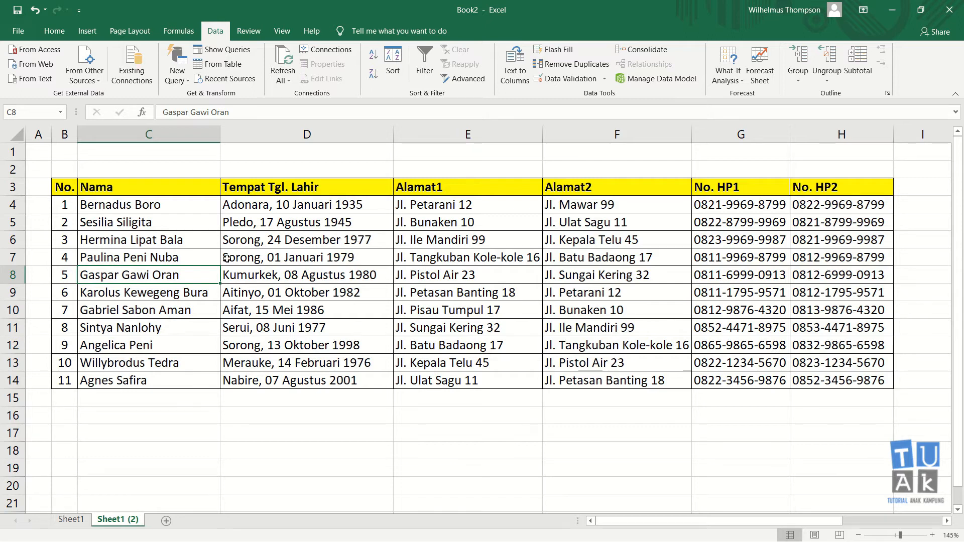
Hide the non-adjacent rows 6, 7 and 12, the table entries with No. 3, 4 and 9, together.
{"action": "left_click", "coordinate": [13, 240]}
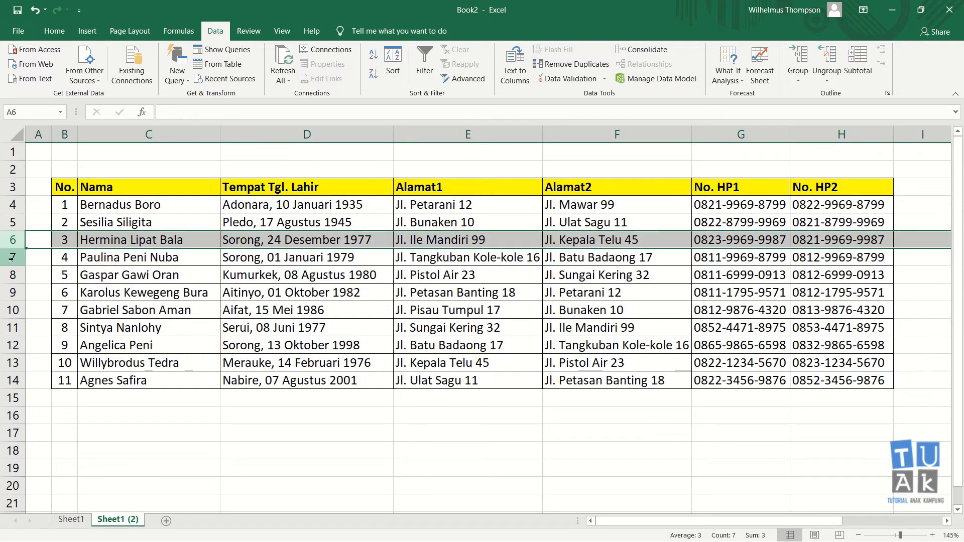
{"action": "left_click", "coordinate": [11, 258], "text": "ctrl"}
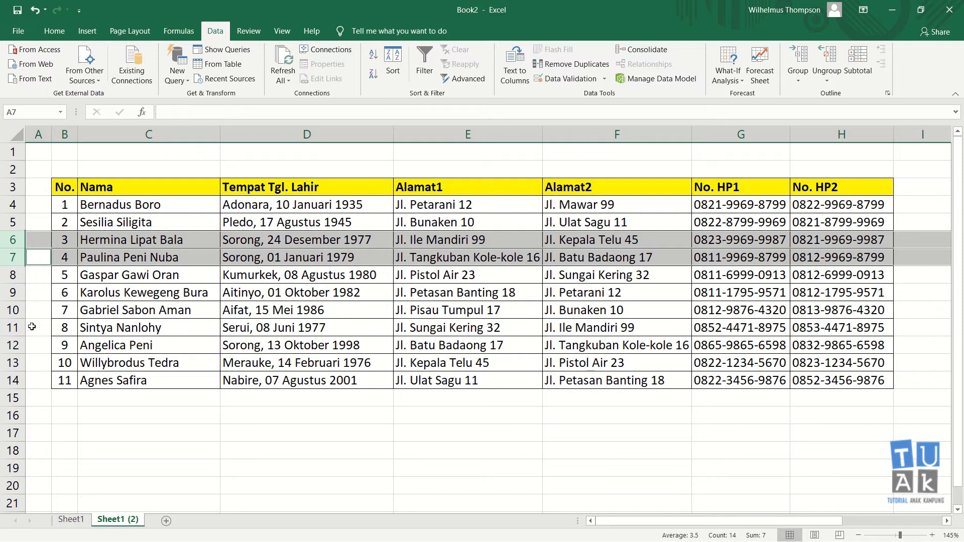
{"action": "left_click", "coordinate": [20, 345], "text": "ctrl"}
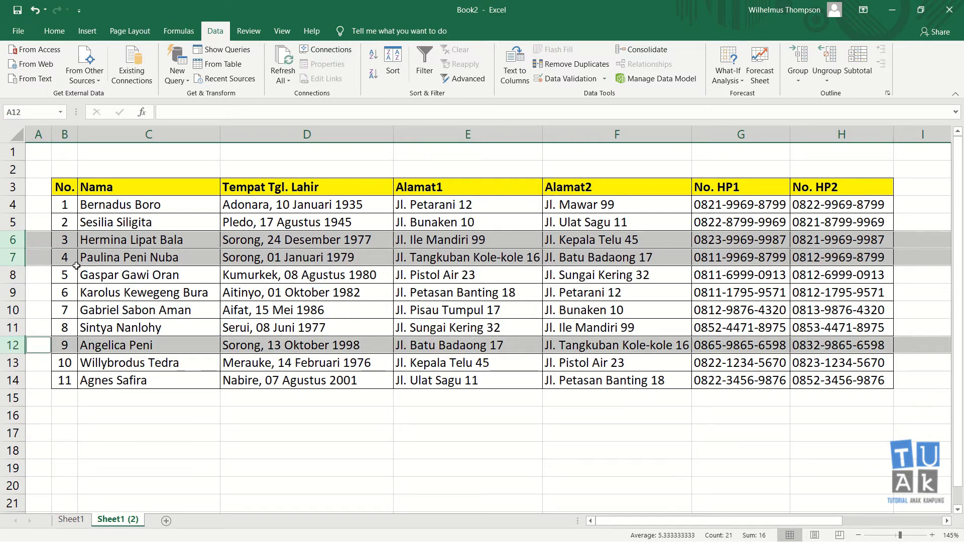
{"action": "right_click", "coordinate": [14, 242]}
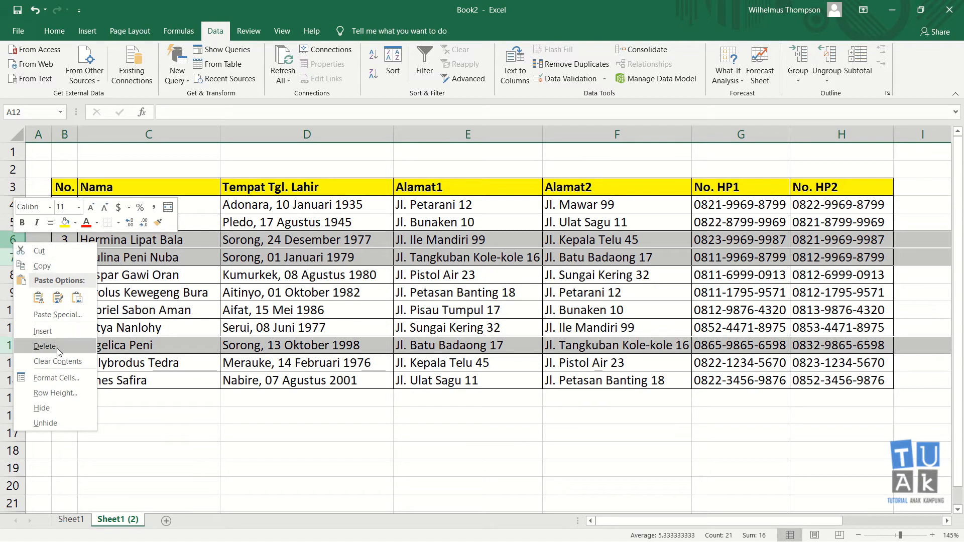
{"action": "left_click", "coordinate": [69, 403]}
{"action": "left_click", "coordinate": [181, 387]}
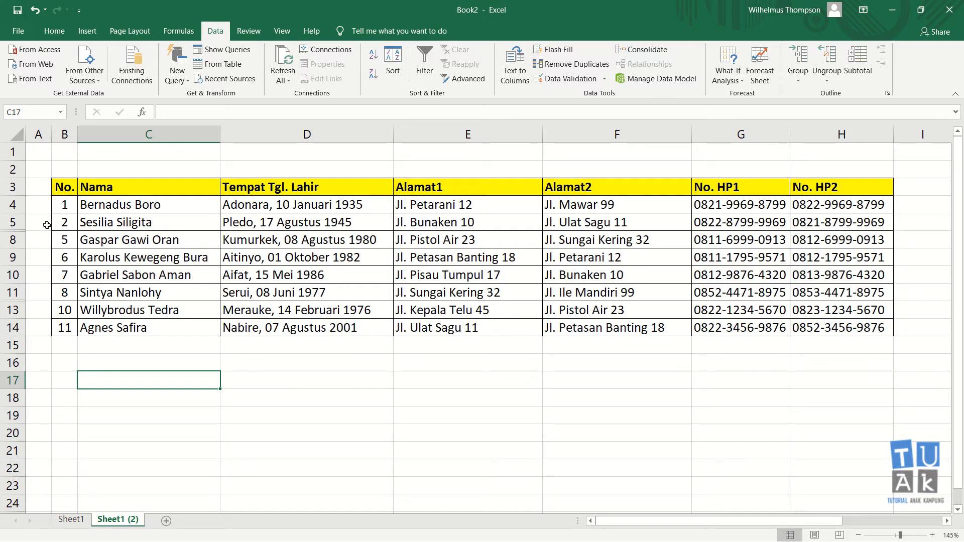
Unhide rows 6, 7 and 12 by way of the surrounding rows 4 through 18.
{"action": "left_click_drag", "start_coordinate": [12, 204], "coordinate": [17, 398]}
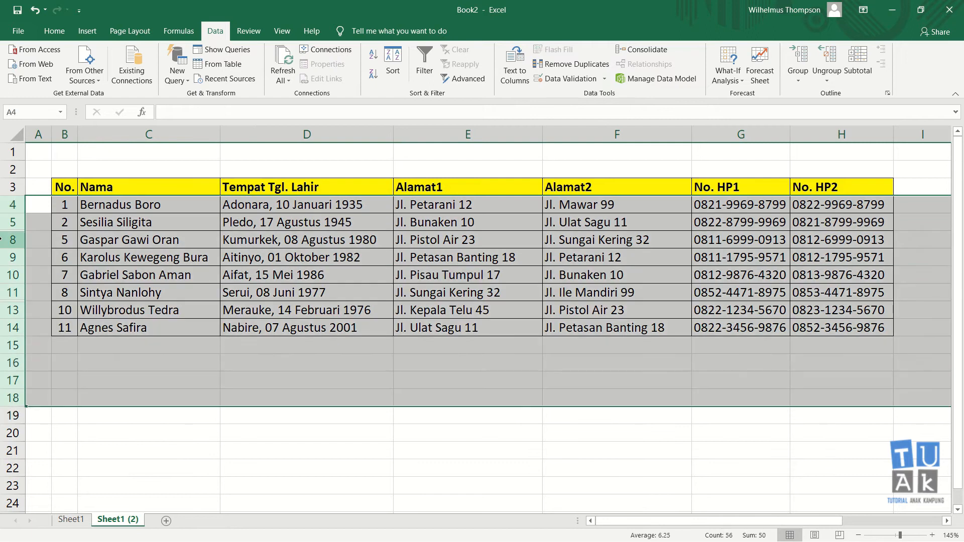
{"action": "right_click", "coordinate": [5, 240]}
{"action": "left_click", "coordinate": [67, 417]}
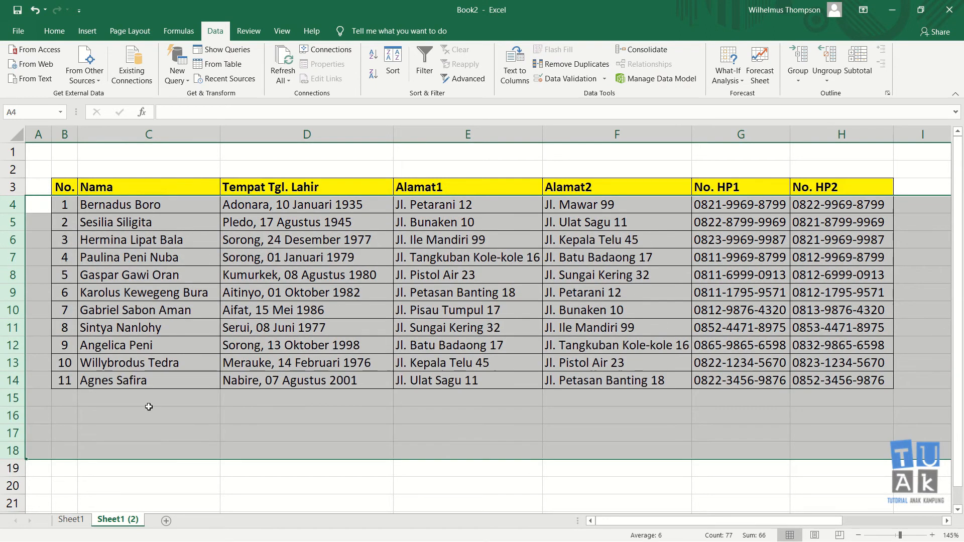
Group columns E and F, Alamat1 and Alamat2, into one collapsible outline group.
{"action": "left_click", "coordinate": [301, 383]}
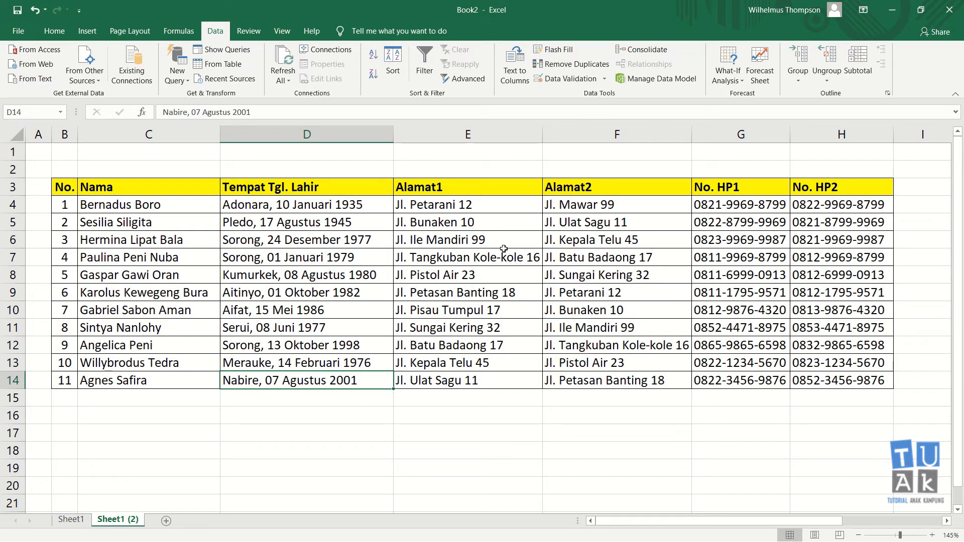
{"action": "left_click", "coordinate": [530, 137]}
{"action": "left_click_drag", "start_coordinate": [530, 137], "coordinate": [622, 139]}
{"action": "left_click", "coordinate": [484, 223]}
{"action": "left_click_drag", "start_coordinate": [486, 140], "coordinate": [621, 135]}
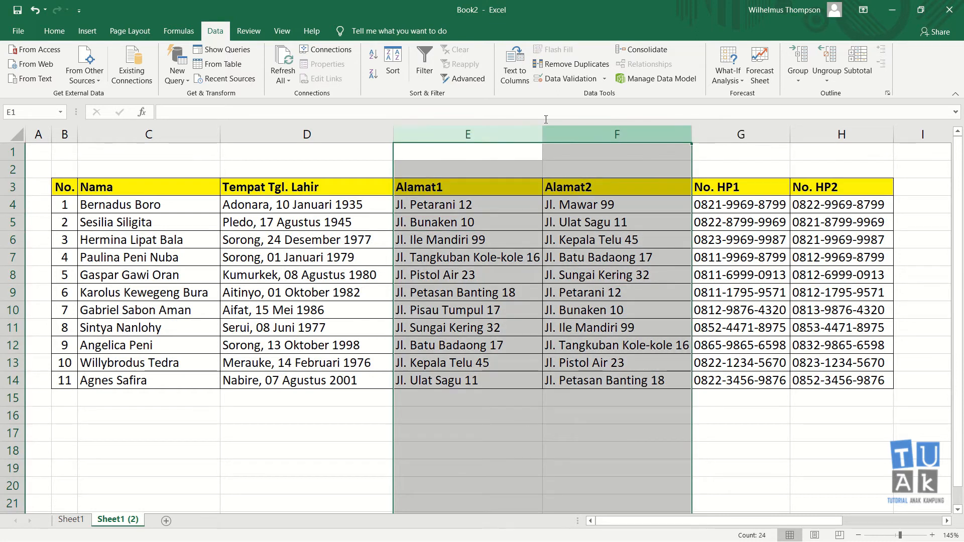
{"action": "left_click", "coordinate": [192, 33]}
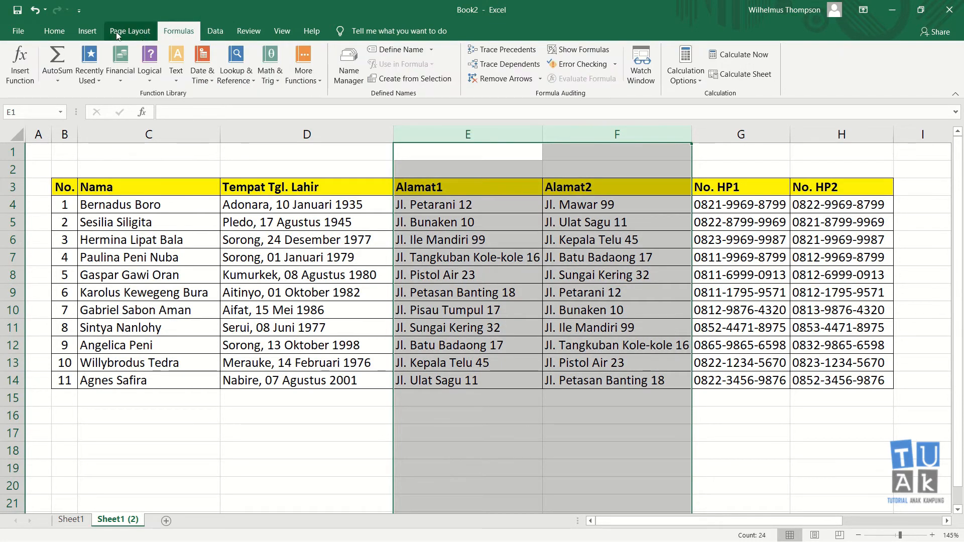
{"action": "left_click", "coordinate": [54, 31]}
{"action": "left_click", "coordinate": [217, 36]}
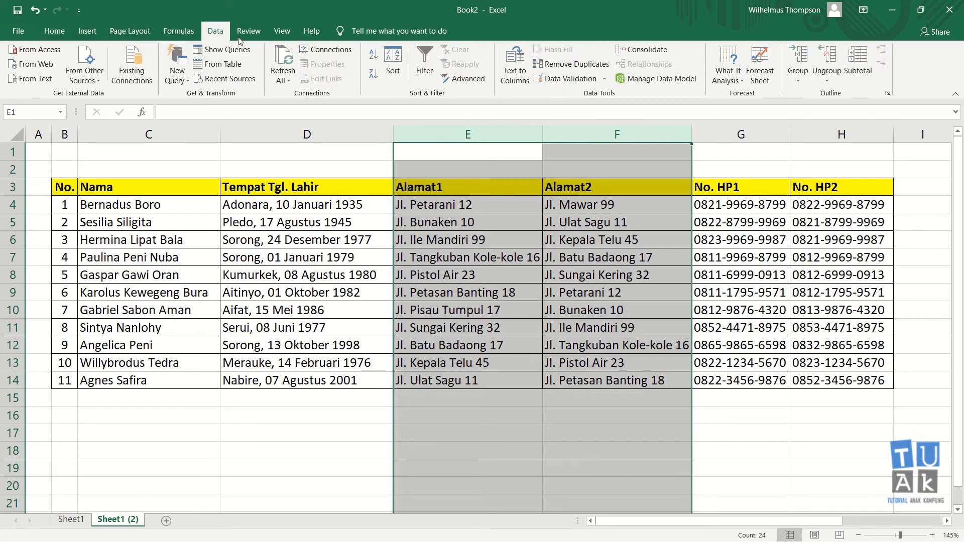
{"action": "left_click", "coordinate": [800, 80]}
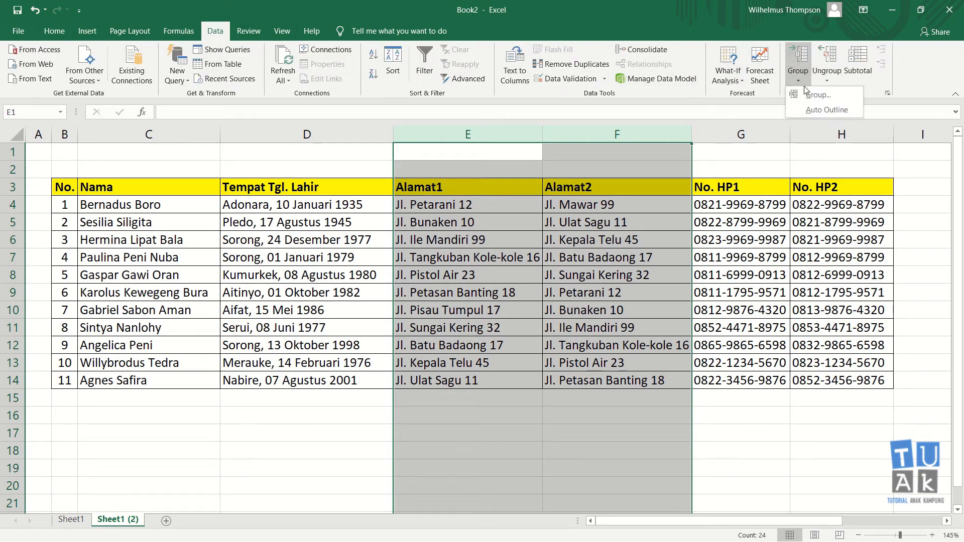
{"action": "left_click", "coordinate": [815, 95]}
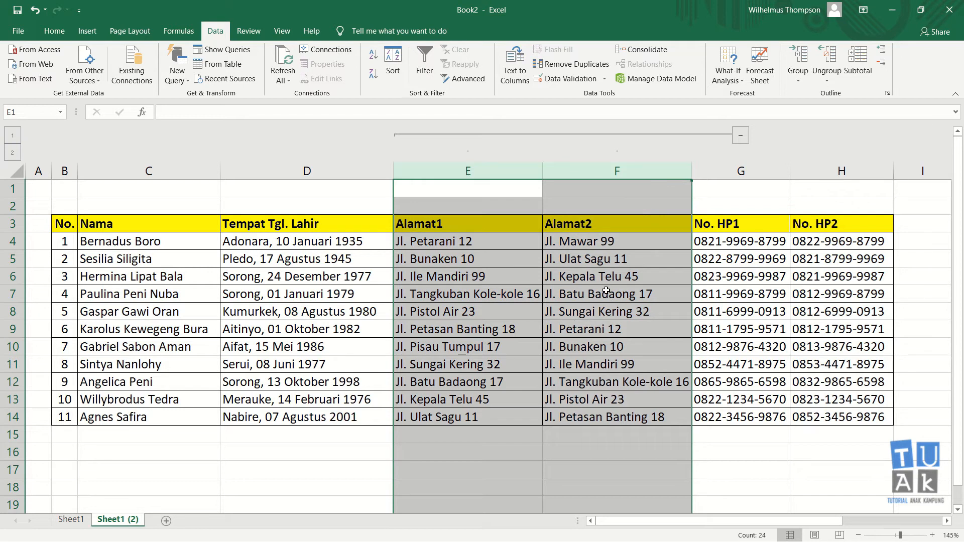
{"action": "left_click", "coordinate": [609, 252]}
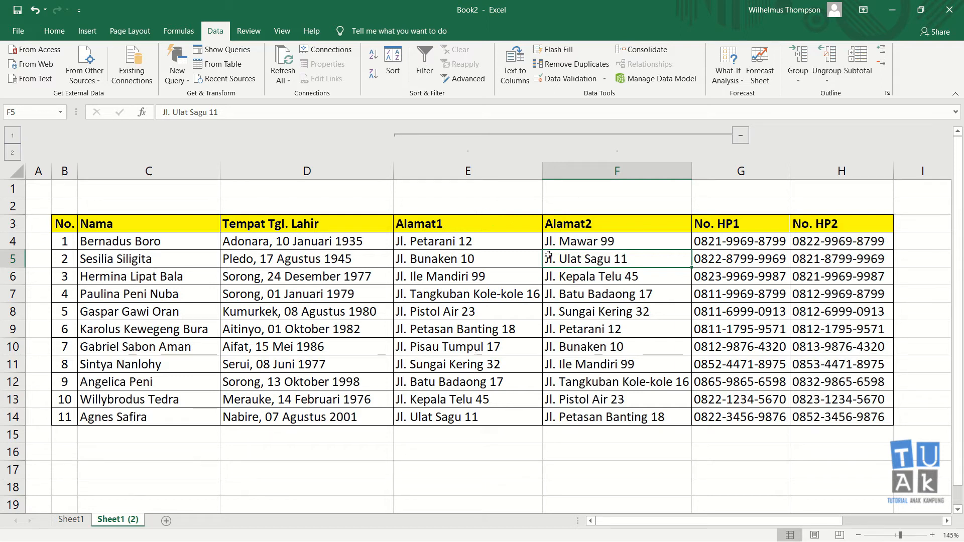
Collapse and re-expand the outline group of the Alamat1 and Alamat2 columns twice.
{"action": "left_click", "coordinate": [741, 136]}
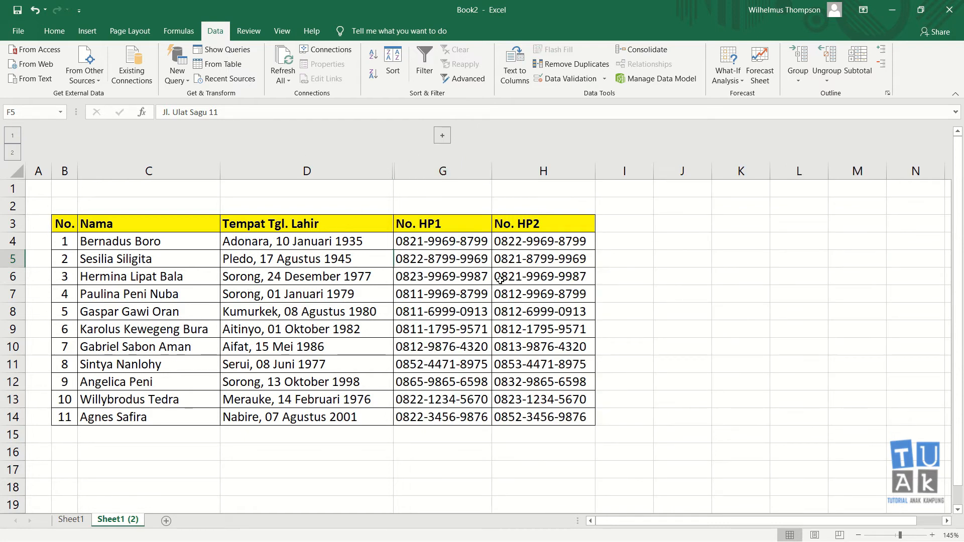
{"action": "left_click", "coordinate": [443, 136]}
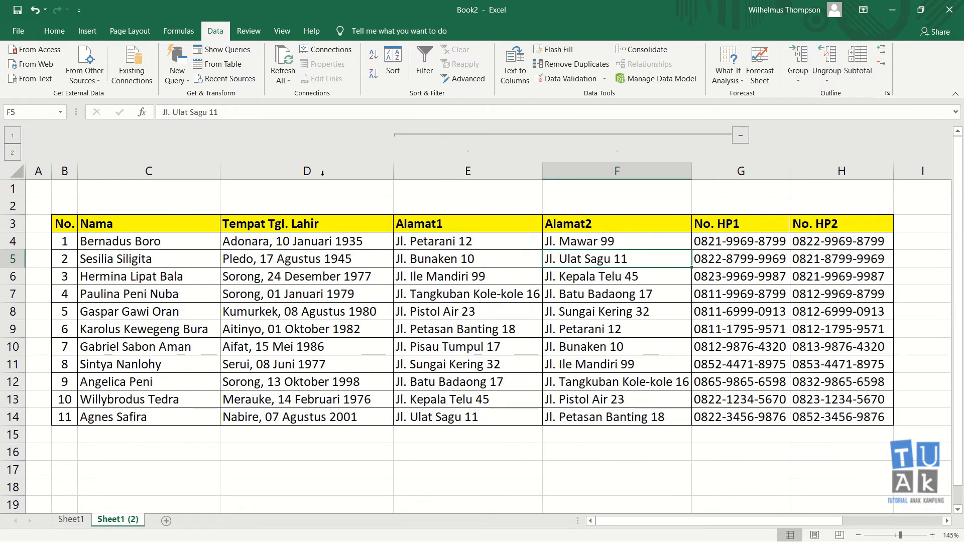
{"action": "left_click", "coordinate": [742, 135]}
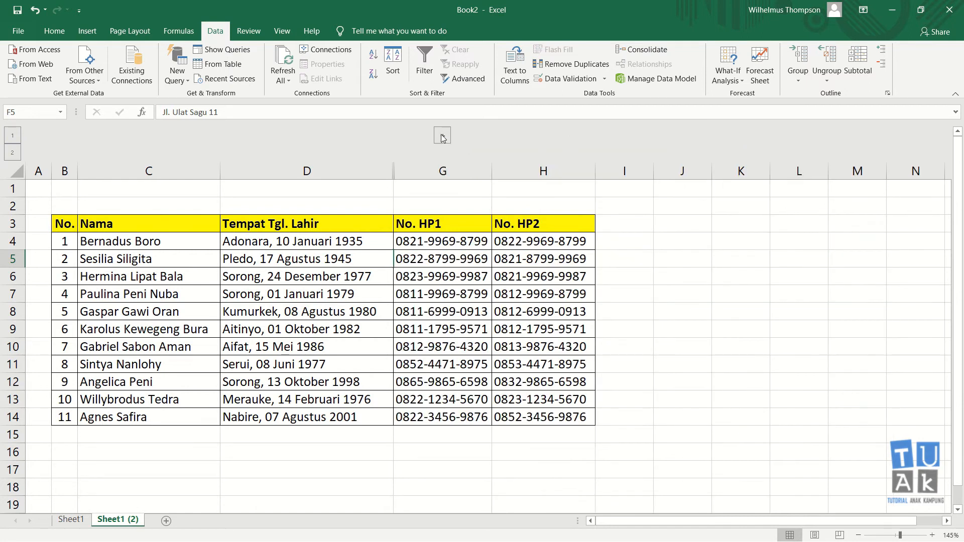
{"action": "left_click", "coordinate": [443, 136]}
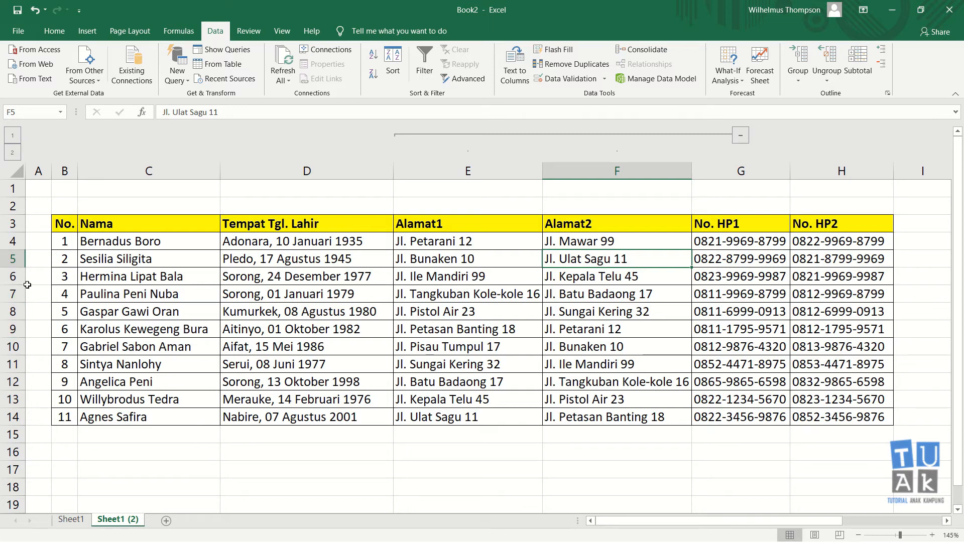
Group rows 11 through 14, the table entries with No. 8 to 11, into a collapsible outline group.
{"action": "left_click", "coordinate": [16, 364]}
{"action": "left_click_drag", "start_coordinate": [16, 365], "coordinate": [16, 417]}
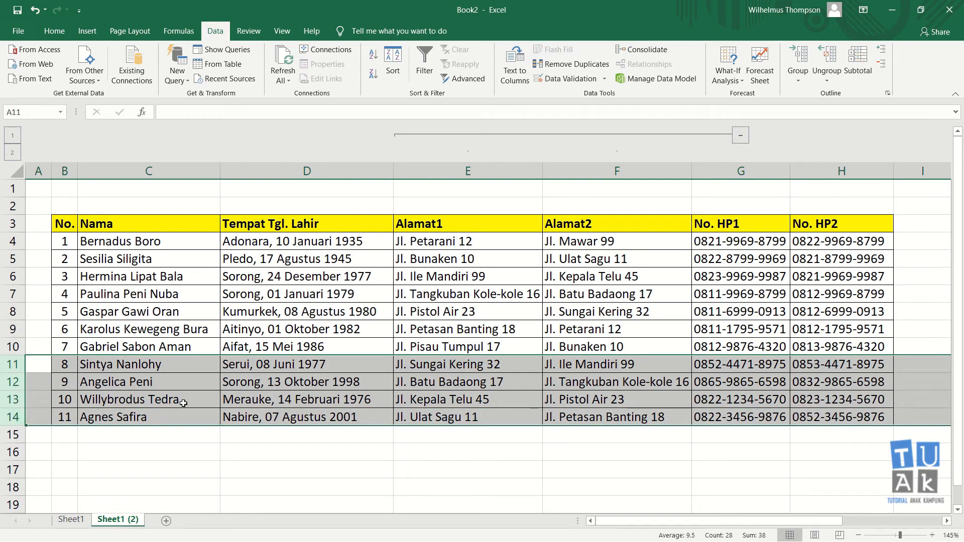
{"action": "left_click_drag", "start_coordinate": [12, 364], "coordinate": [11, 419]}
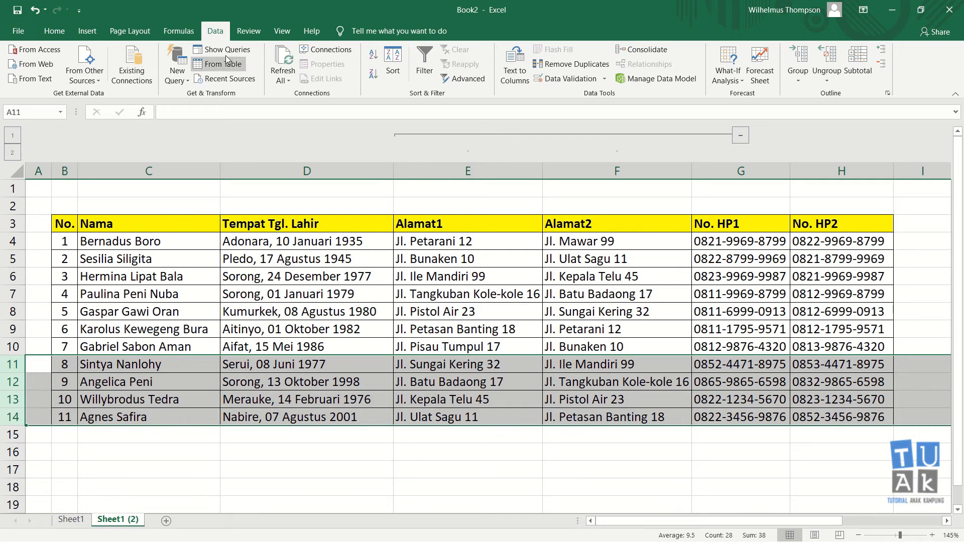
{"action": "left_click", "coordinate": [798, 78]}
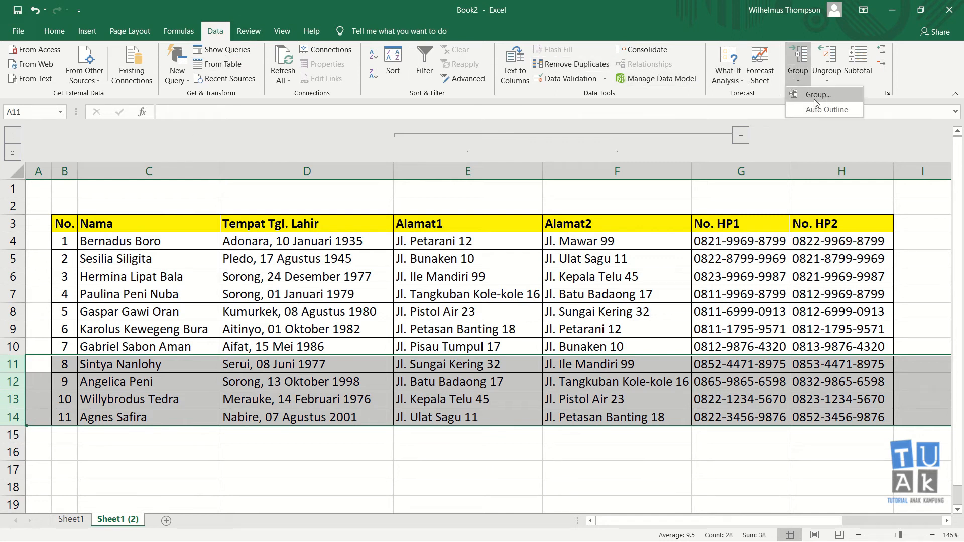
{"action": "left_click", "coordinate": [814, 95]}
{"action": "left_click", "coordinate": [178, 397]}
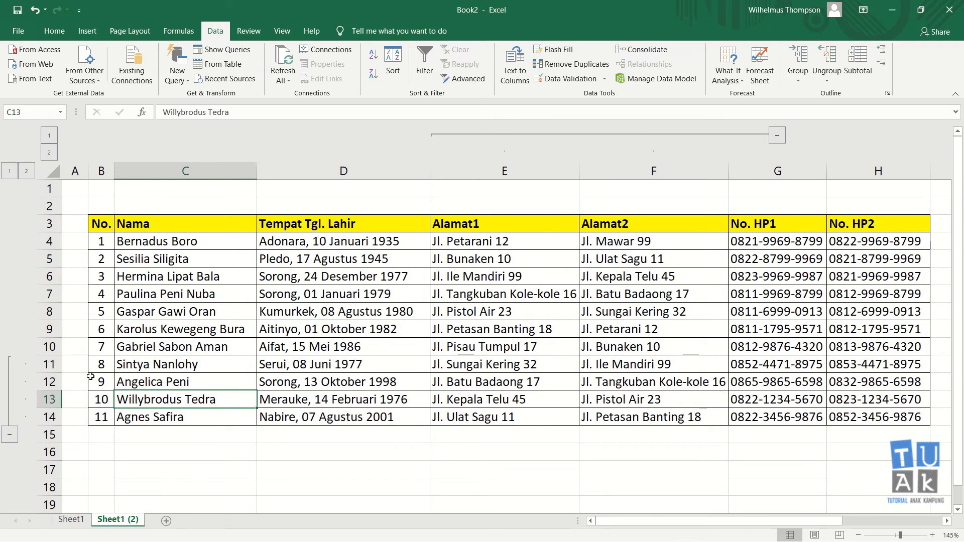
Collapse and re-expand the outline group of rows 11 through 14 twice.
{"action": "left_click", "coordinate": [9, 435]}
{"action": "left_click", "coordinate": [13, 369]}
{"action": "left_click", "coordinate": [13, 433]}
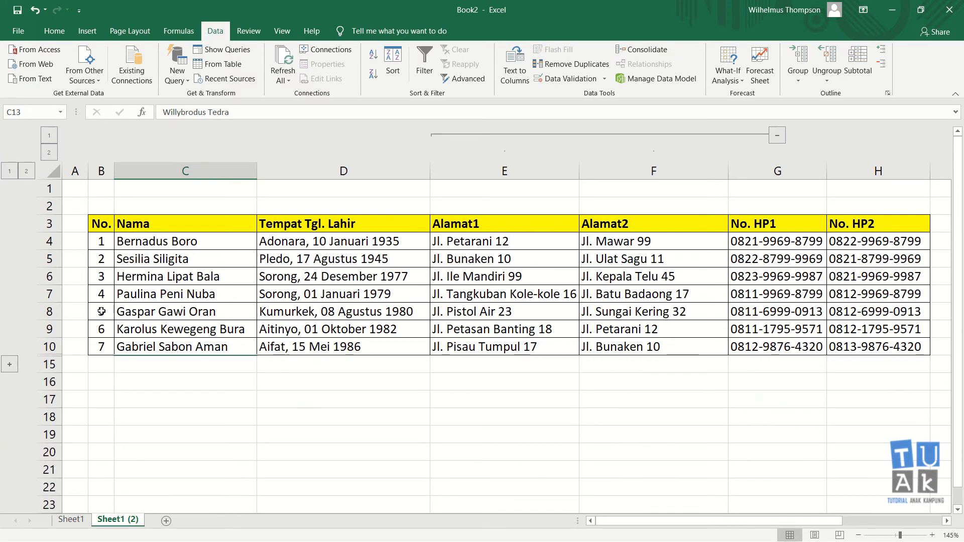
{"action": "left_click", "coordinate": [10, 366]}
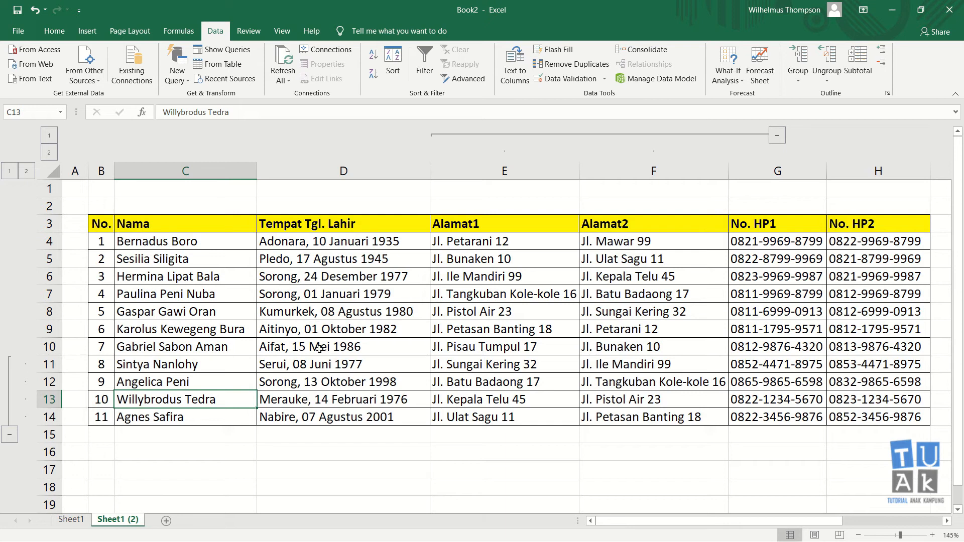
Hide and show the grouped columns, and likewise the grouped rows, by switching between outline levels 1 and 2.
{"action": "left_click", "coordinate": [52, 137]}
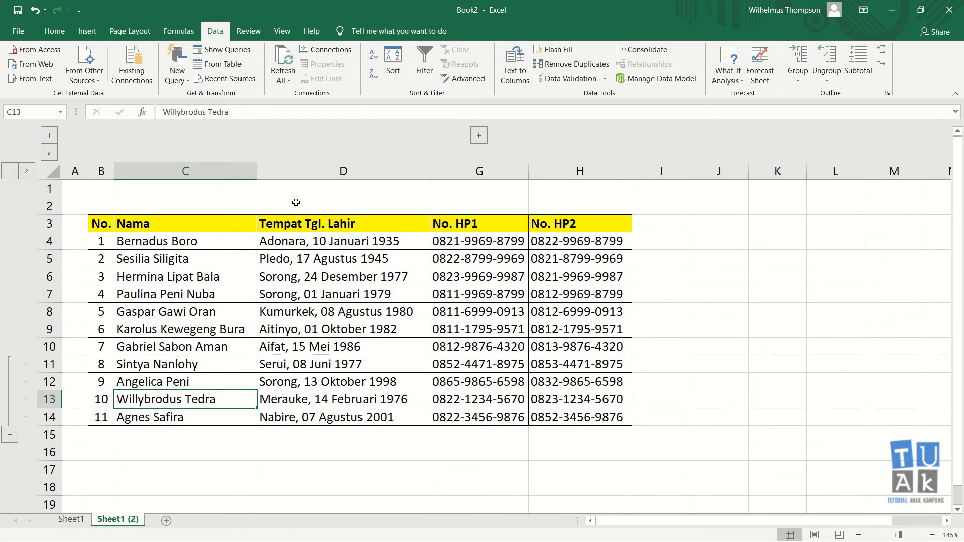
{"action": "left_click", "coordinate": [51, 153]}
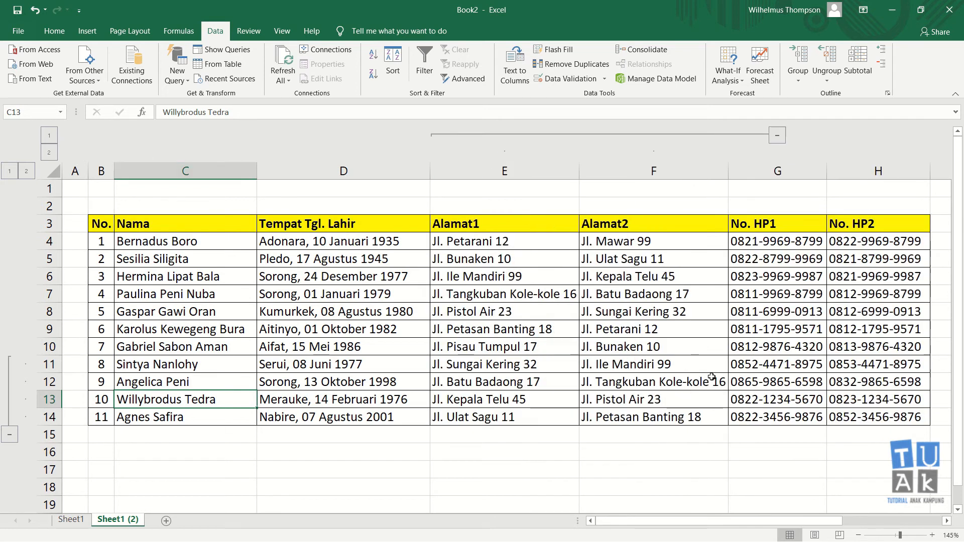
{"action": "left_click", "coordinate": [9, 177]}
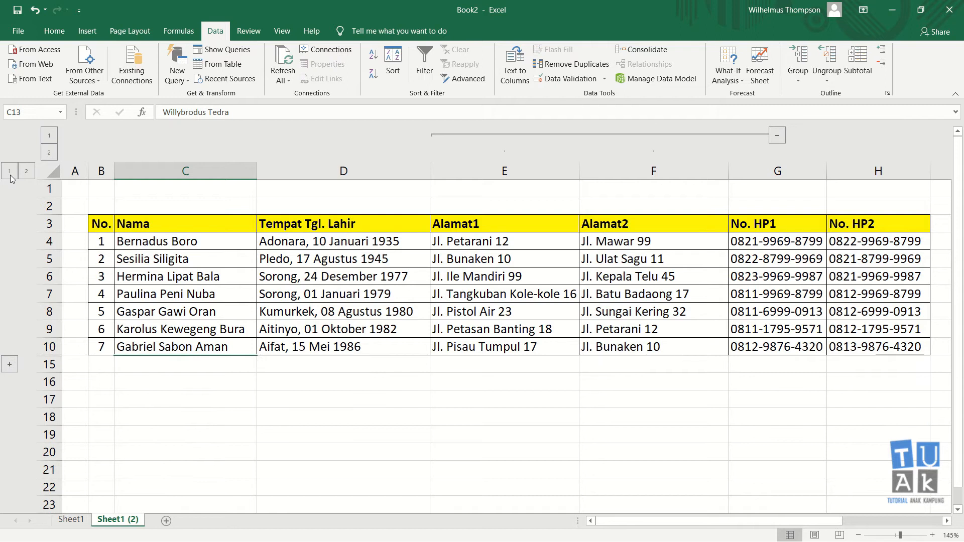
{"action": "left_click", "coordinate": [26, 174]}
{"action": "left_click", "coordinate": [10, 174]}
{"action": "left_click", "coordinate": [26, 174]}
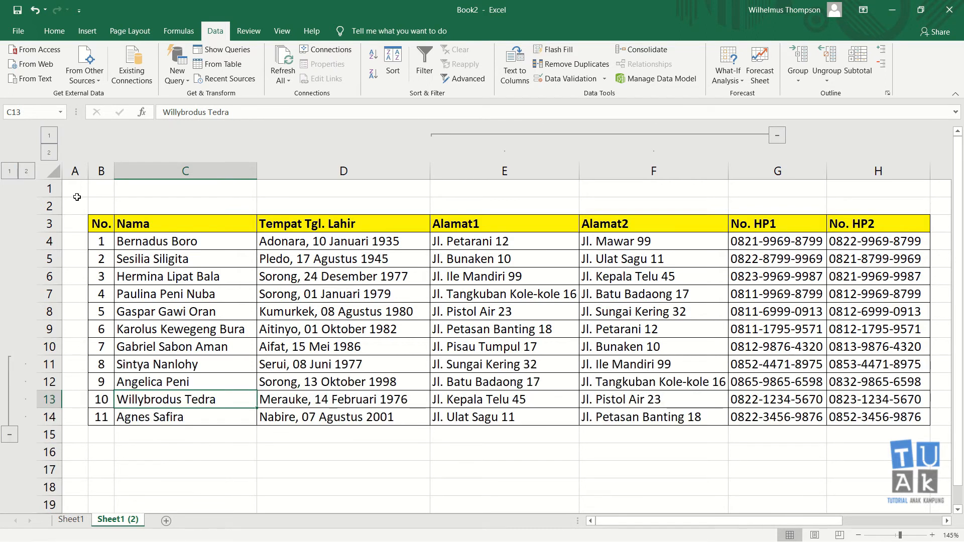
Ungroup columns E and F to remove the outline from Alamat1 and Alamat2.
{"action": "left_click", "coordinate": [442, 314]}
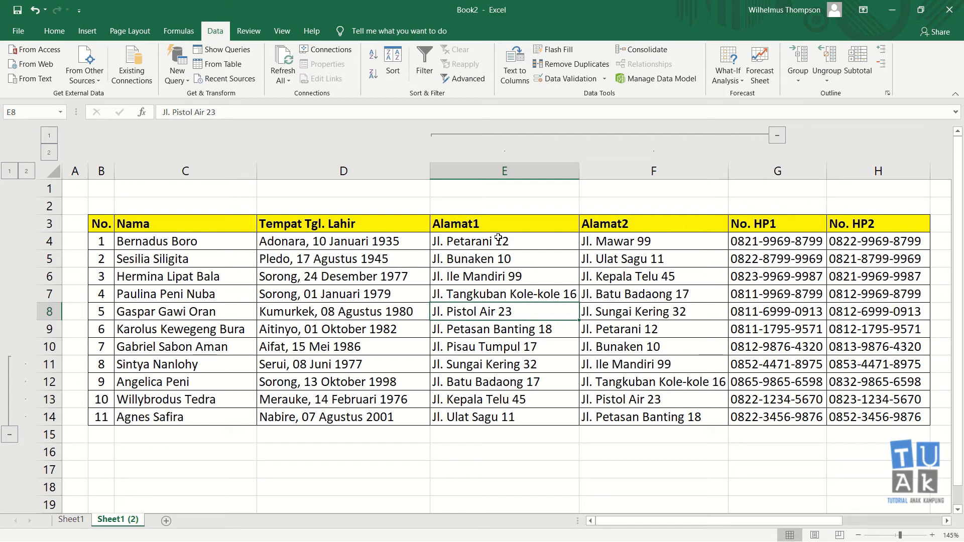
{"action": "left_click_drag", "start_coordinate": [470, 172], "coordinate": [696, 164]}
{"action": "left_click", "coordinate": [832, 80]}
{"action": "left_click", "coordinate": [836, 96]}
{"action": "left_click", "coordinate": [585, 235]}
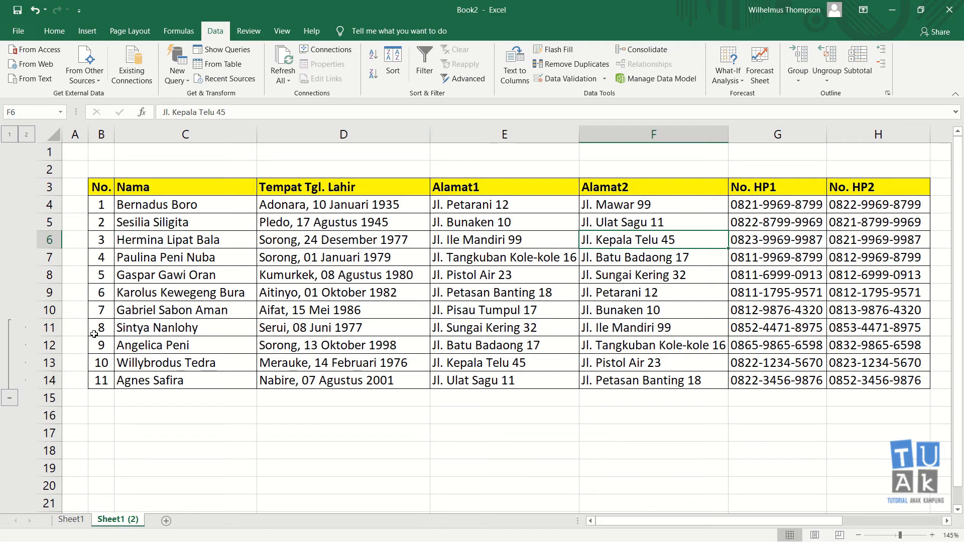
Ungroup rows 11 through 14 to remove the row outline from the table.
{"action": "left_click_drag", "start_coordinate": [49, 328], "coordinate": [49, 381]}
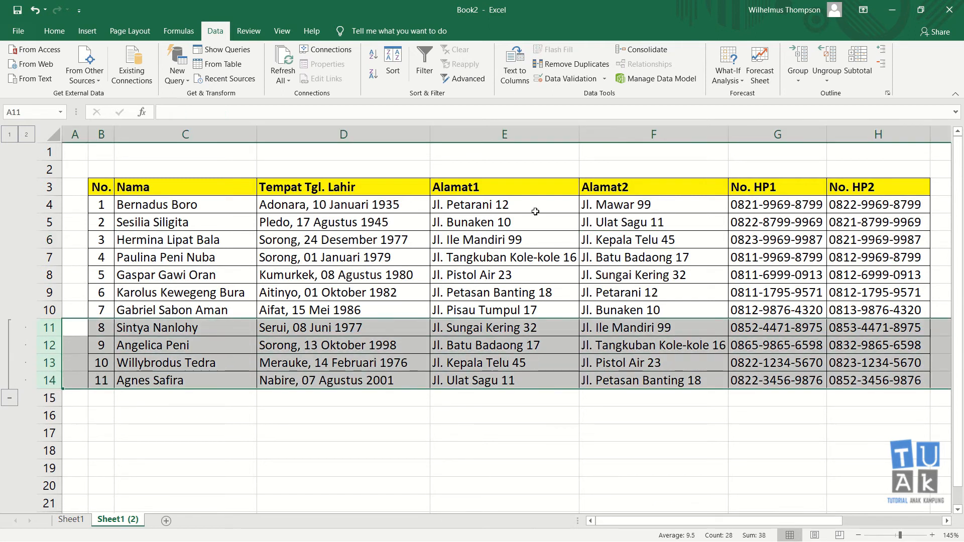
{"action": "left_click", "coordinate": [836, 74]}
{"action": "left_click", "coordinate": [839, 100]}
{"action": "left_click", "coordinate": [390, 259]}
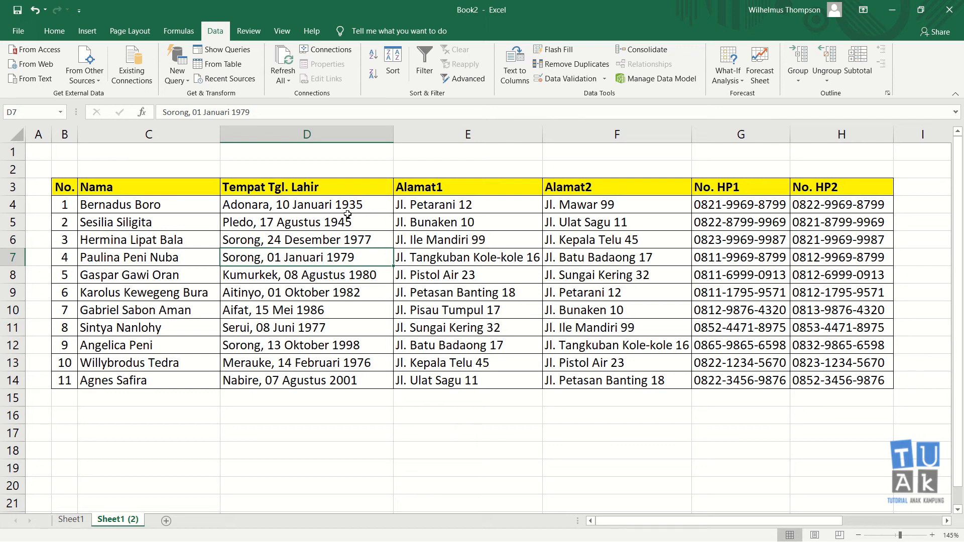
Open the Format Cells settings for D4:D8, the first five Tempat Tgl. Lahir entries.
{"action": "left_click_drag", "start_coordinate": [71, 187], "coordinate": [818, 387]}
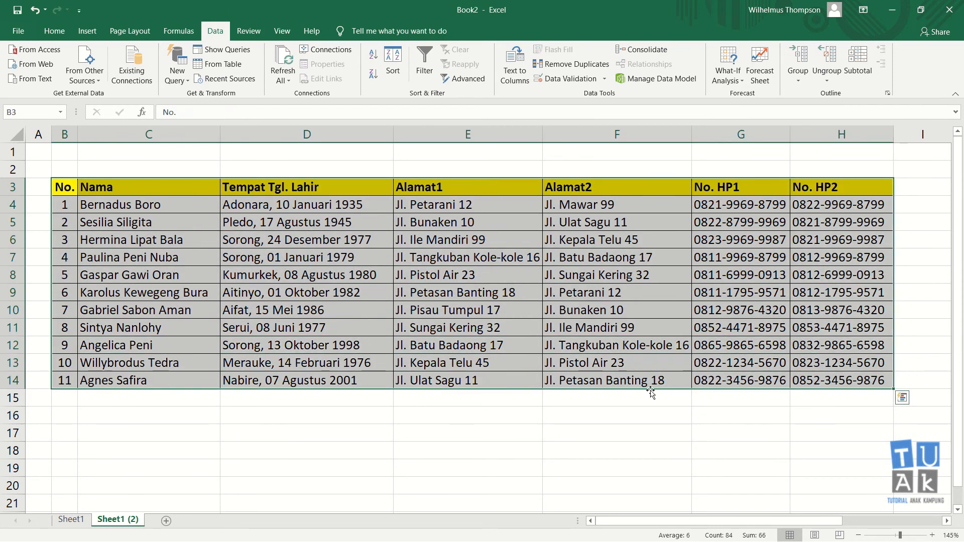
{"action": "left_click", "coordinate": [631, 363]}
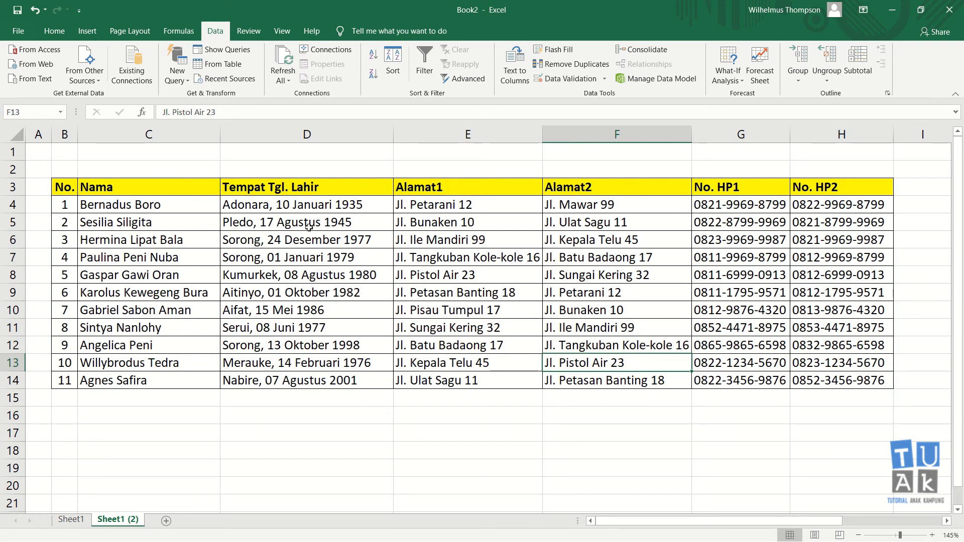
{"action": "left_click_drag", "start_coordinate": [293, 207], "coordinate": [296, 275]}
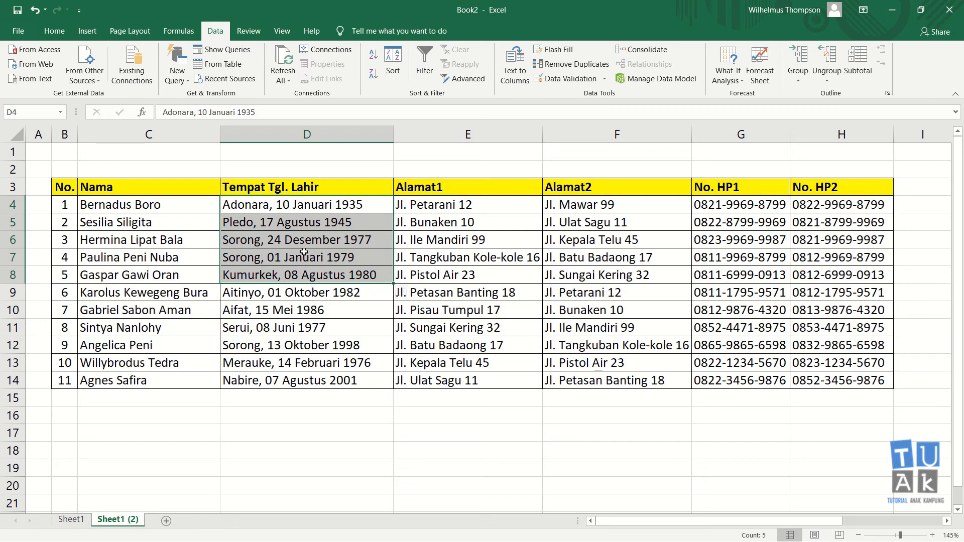
{"action": "left_click_drag", "start_coordinate": [297, 208], "coordinate": [297, 278]}
{"action": "key", "text": "ctrl+1"}
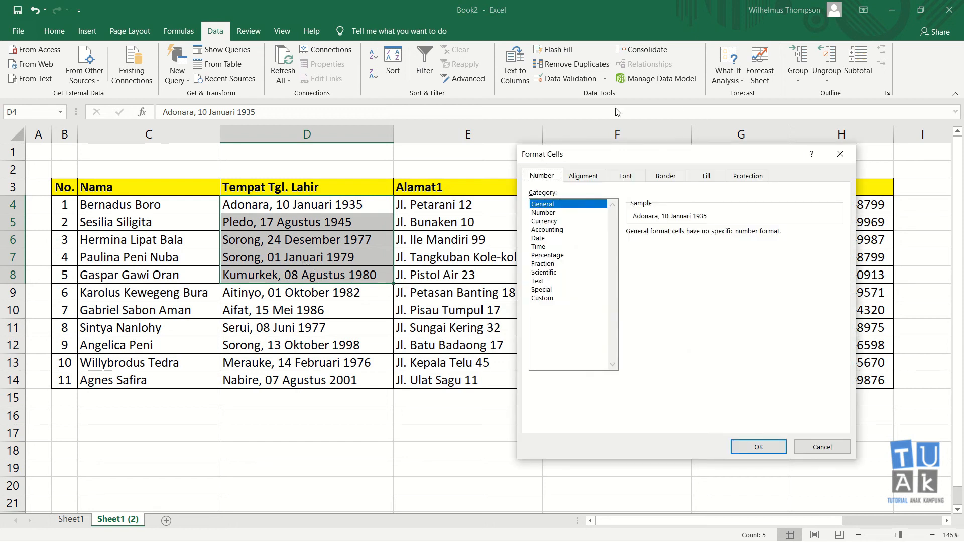
{"action": "left_click_drag", "start_coordinate": [622, 158], "coordinate": [595, 156]}
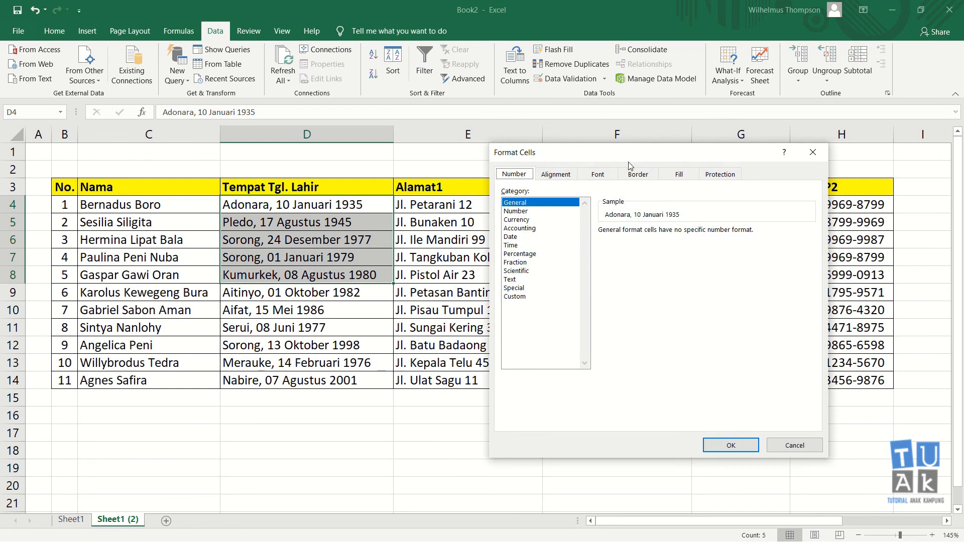
{"action": "left_click", "coordinate": [561, 175]}
{"action": "left_click", "coordinate": [614, 176]}
{"action": "left_click", "coordinate": [639, 175]}
{"action": "left_click", "coordinate": [679, 174]}
{"action": "left_click", "coordinate": [721, 174]}
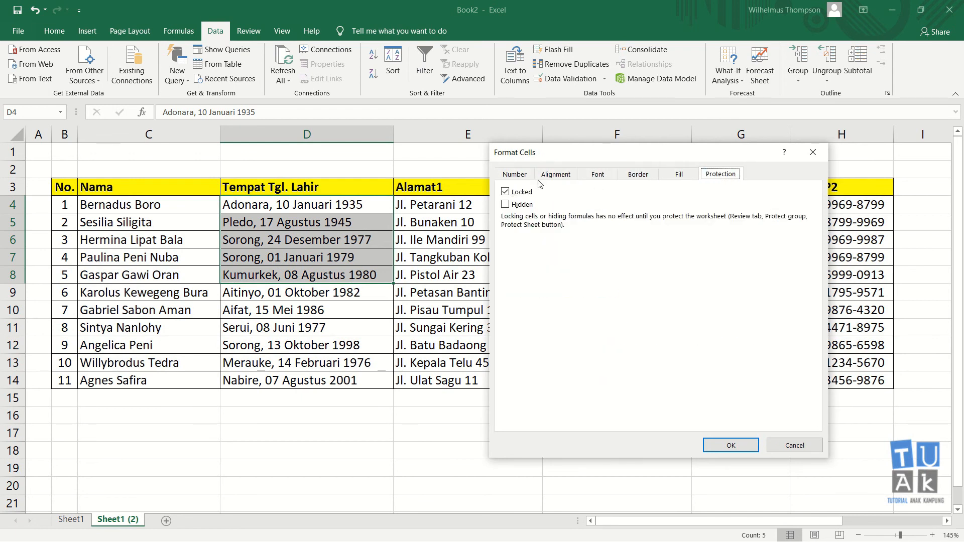
{"action": "left_click", "coordinate": [515, 175]}
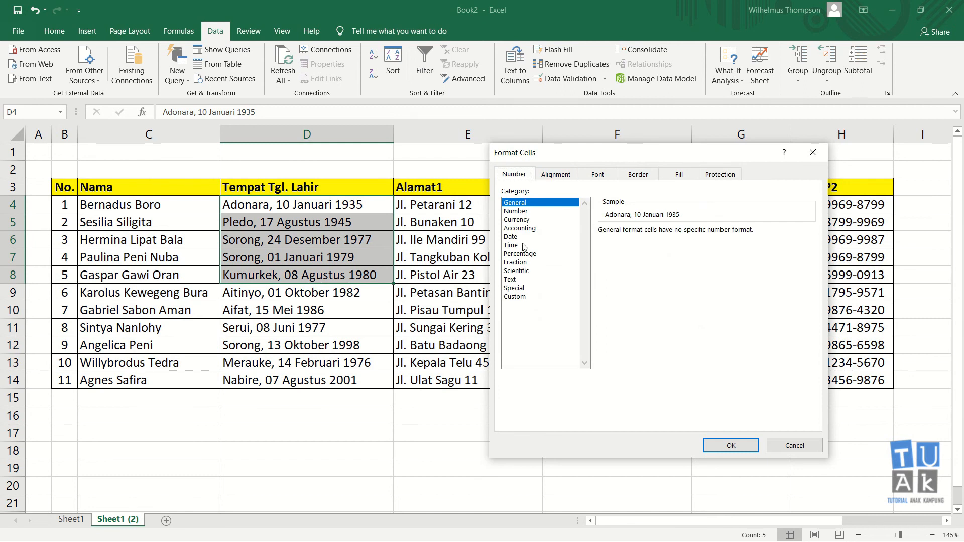
Hide the contents of cells D4:D8 by applying the custom number format ;;; to them.
{"action": "left_click", "coordinate": [517, 298]}
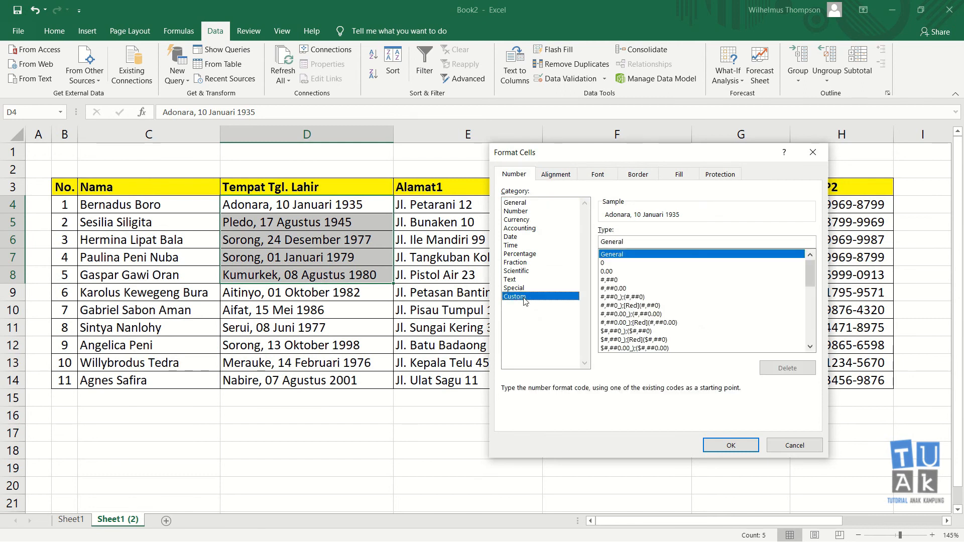
{"action": "left_click", "coordinate": [634, 241]}
{"action": "left_click_drag", "start_coordinate": [637, 240], "coordinate": [597, 240]}
{"action": "type", "text": ";;;"}
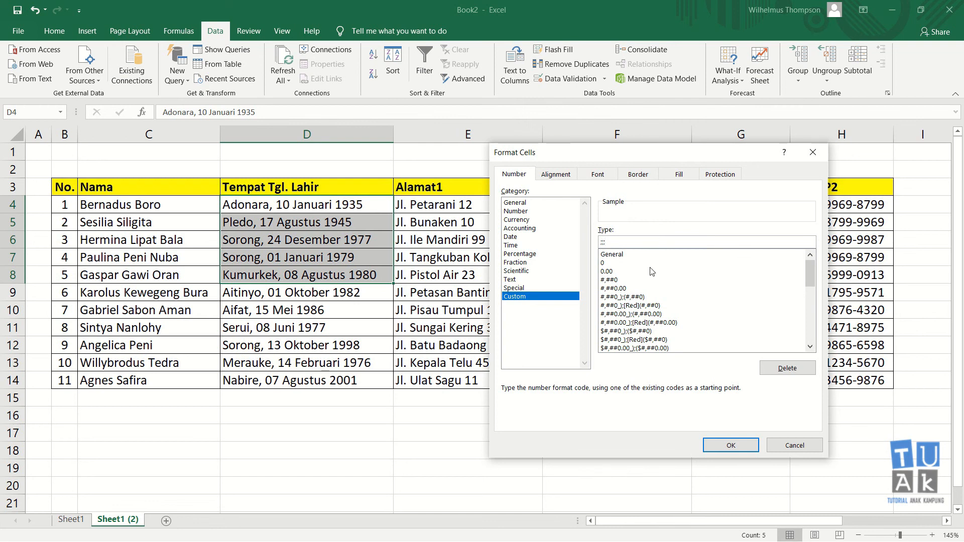
{"action": "left_click", "coordinate": [734, 446]}
{"action": "left_click", "coordinate": [422, 380]}
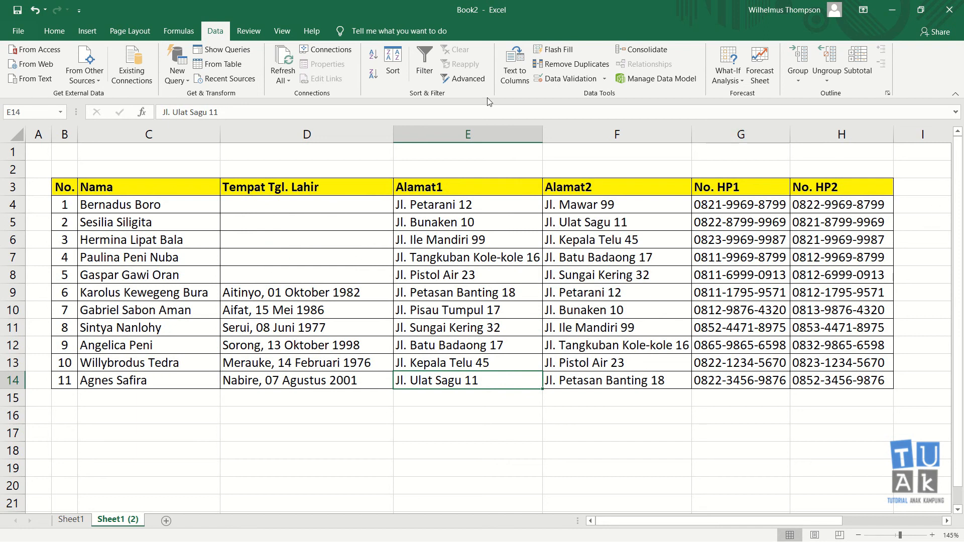
Check the underlying contents of the blank-looking Tempat Tgl. Lahir cells, including D4 and D6, in the formula bar and compare them with D9.
{"action": "left_click", "coordinate": [278, 296]}
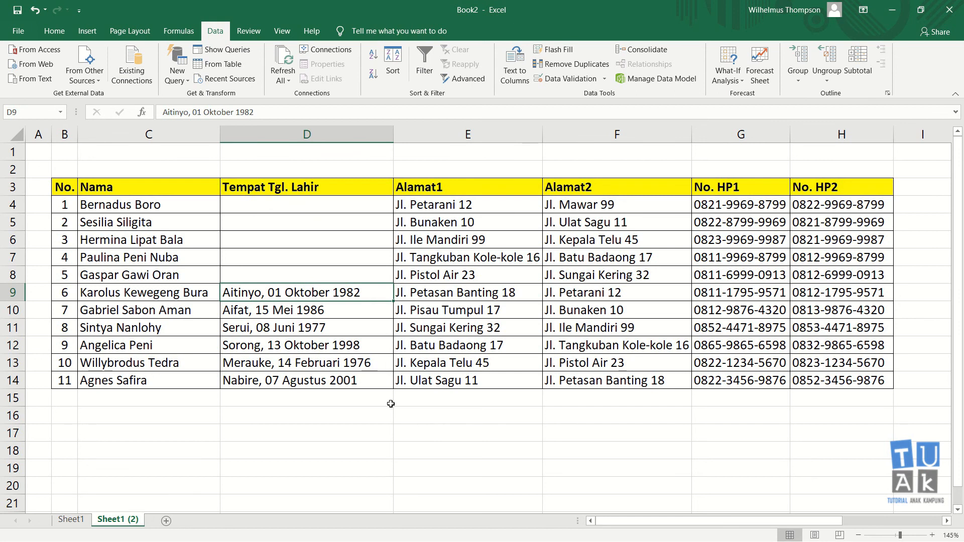
{"action": "left_click", "coordinate": [263, 217]}
{"action": "left_click_drag", "start_coordinate": [251, 112], "coordinate": [164, 112]}
{"action": "left_click", "coordinate": [261, 206]}
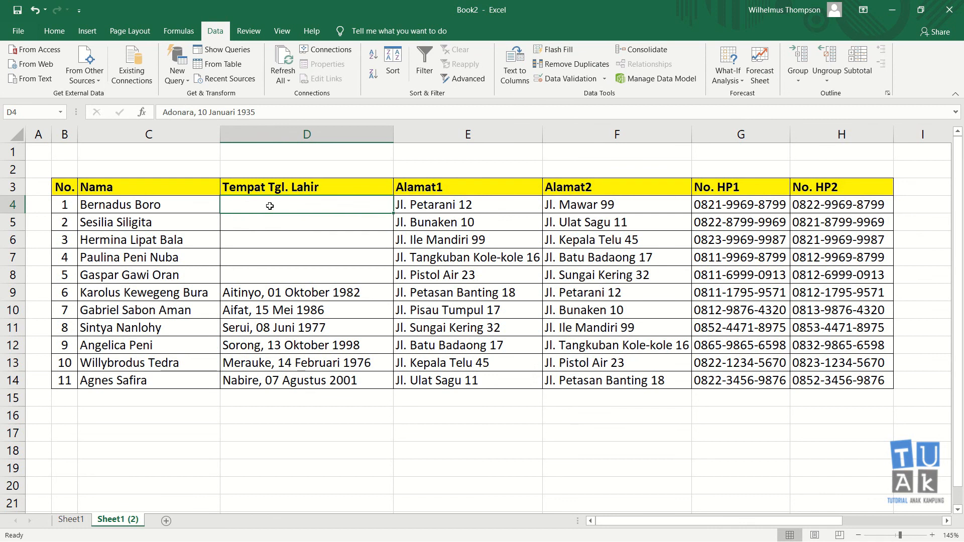
{"action": "left_click", "coordinate": [270, 112]}
{"action": "left_click", "coordinate": [279, 246]}
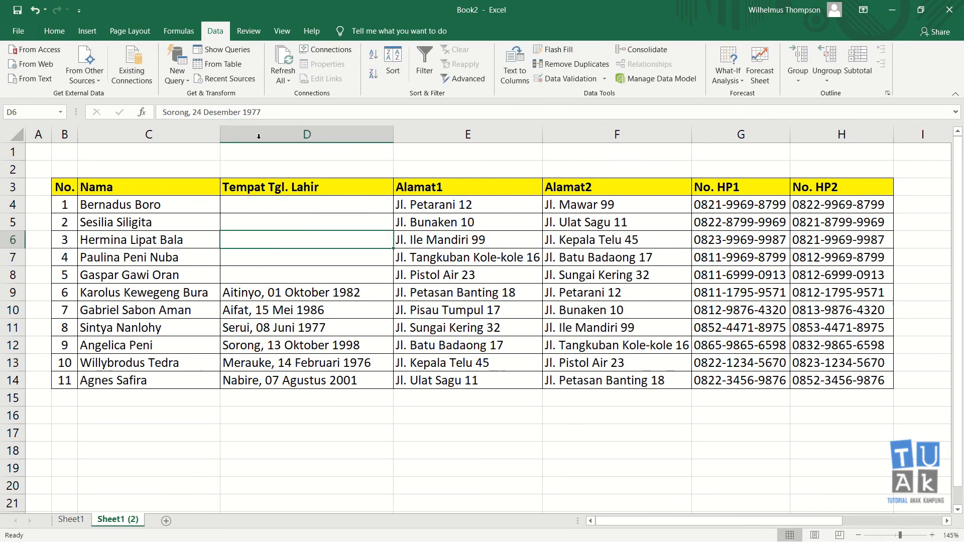
{"action": "left_click", "coordinate": [271, 113]}
{"action": "left_click", "coordinate": [371, 291]}
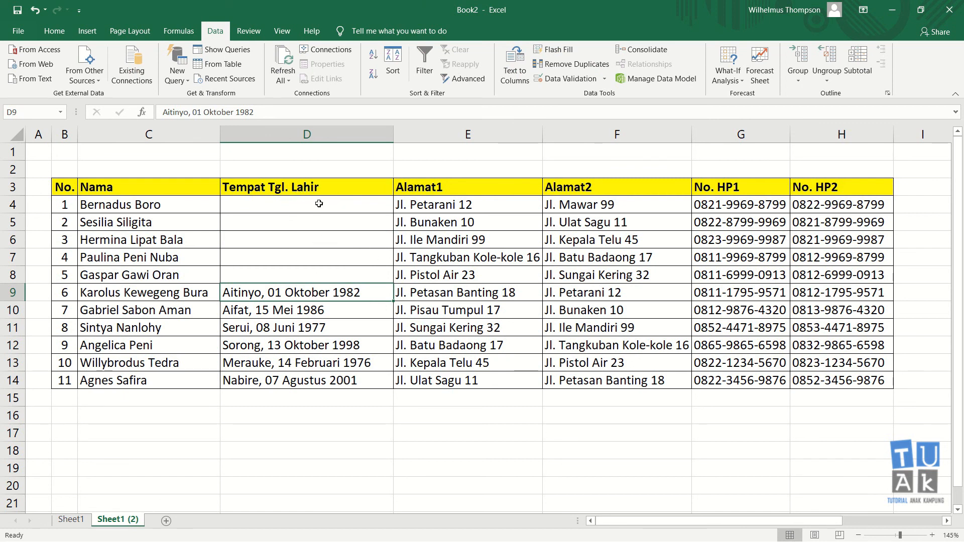
Show the contents of cells D4:D8 again by clearing the custom number format code applied to them.
{"action": "left_click_drag", "start_coordinate": [319, 203], "coordinate": [318, 275]}
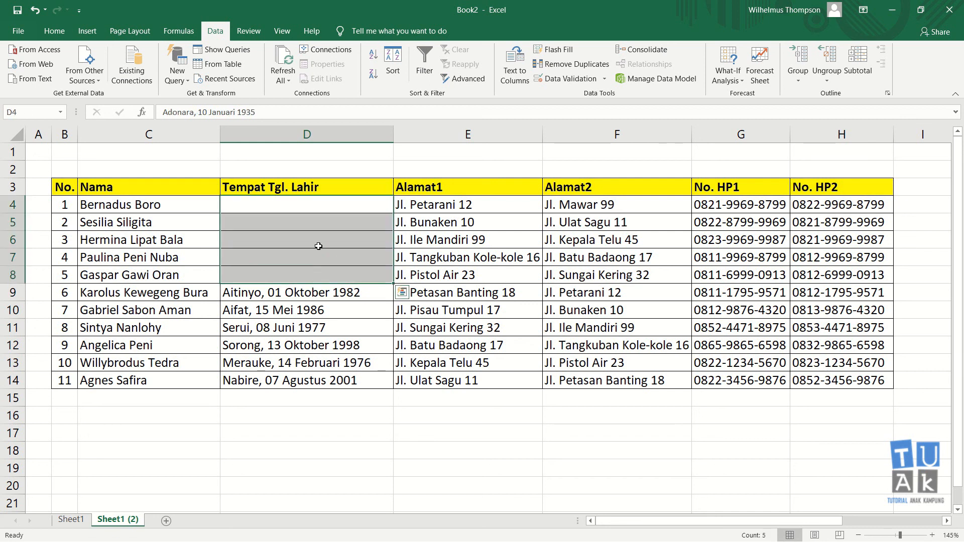
{"action": "key", "text": "ctrl+1"}
{"action": "left_click", "coordinate": [641, 242]}
{"action": "key", "text": "BackSpace"}
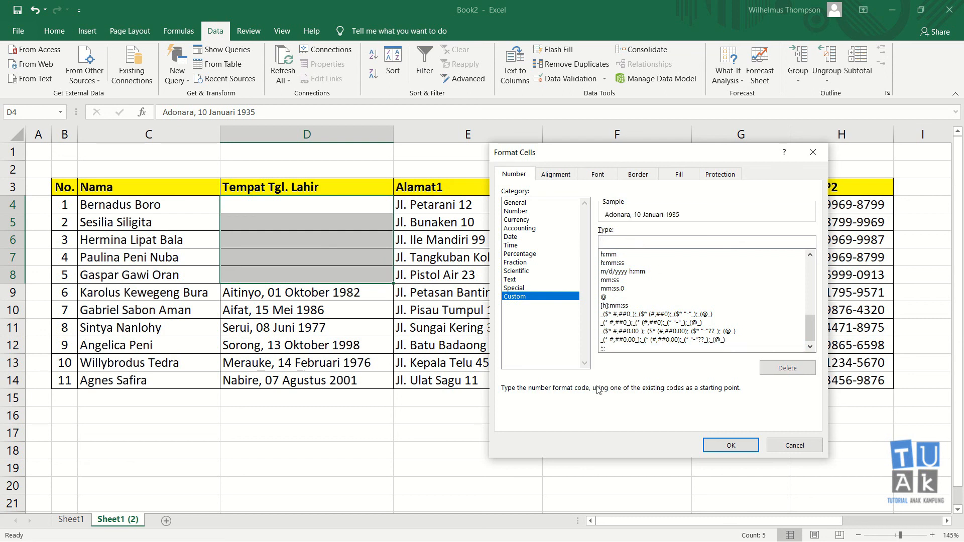
{"action": "left_click", "coordinate": [731, 446]}
{"action": "left_click", "coordinate": [468, 328]}
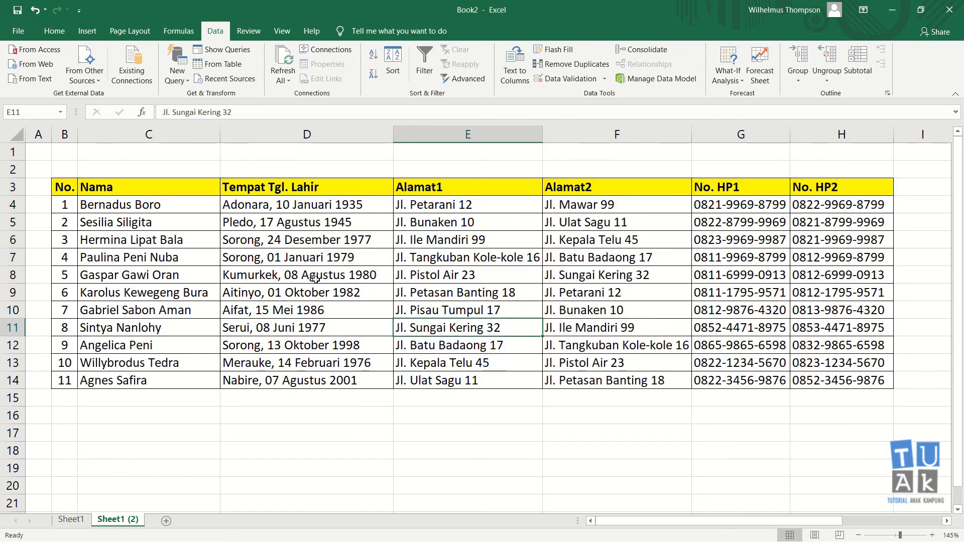